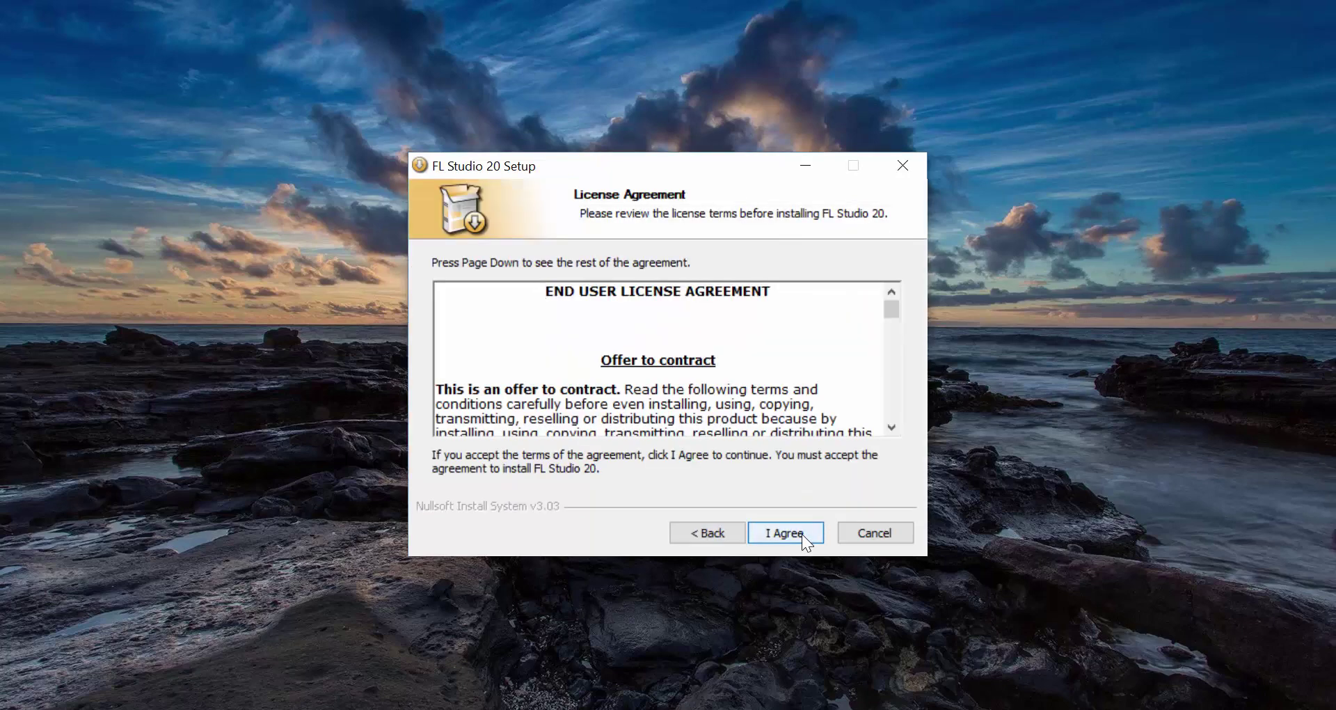
Accept the licence agreement and continue past the user installation options.
click(801, 533)
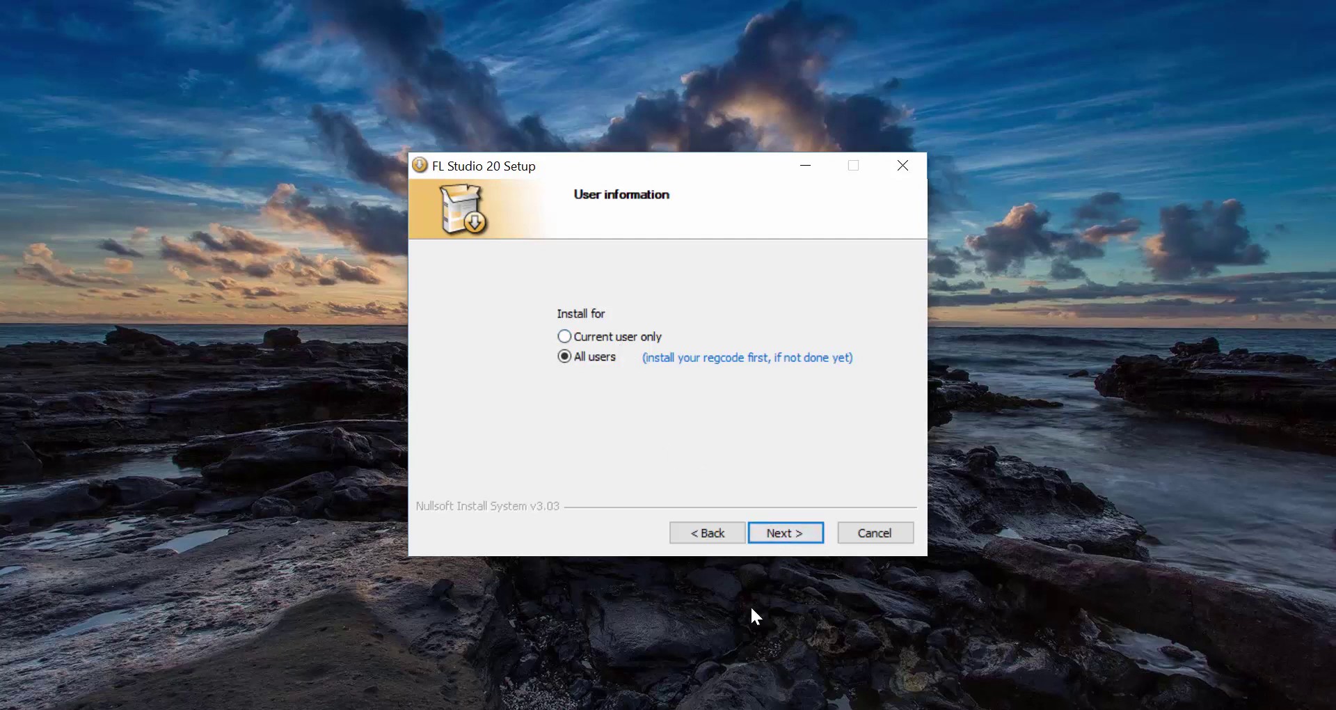
click(783, 543)
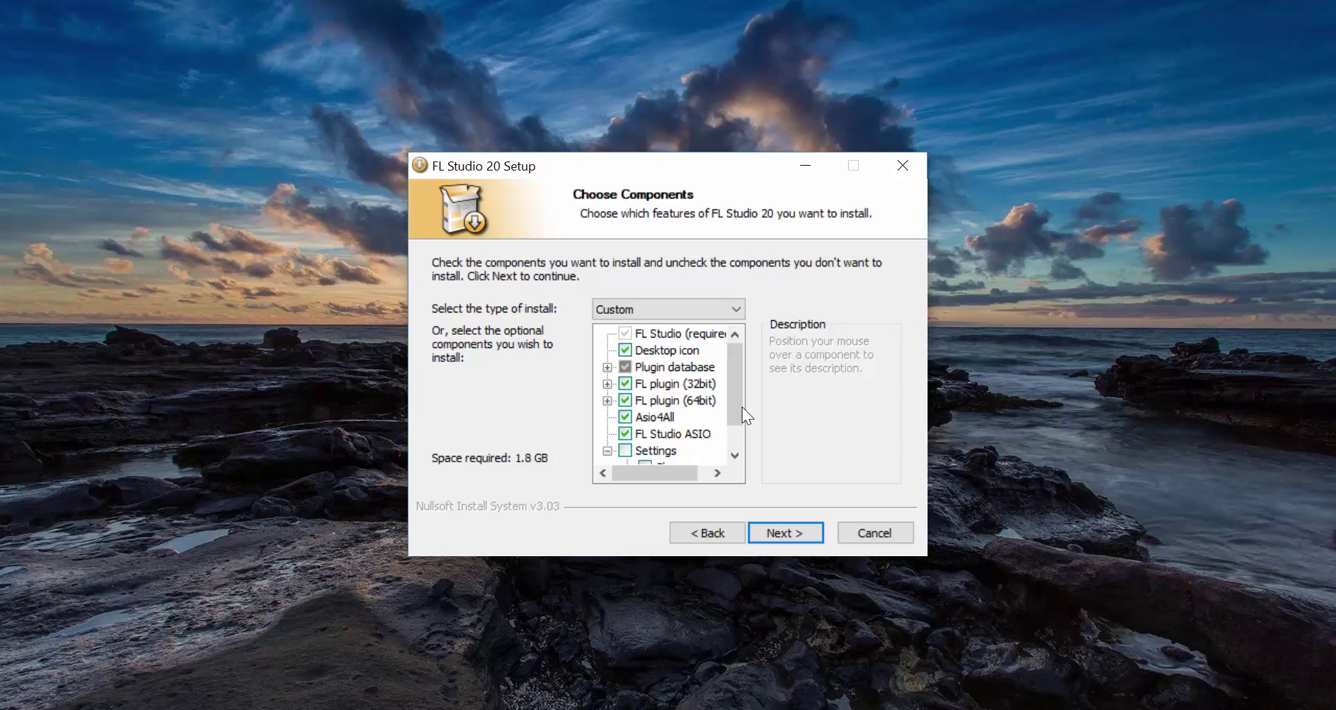
drag(734, 375, 734, 424)
Expand the FL plugin (64bit), FL plugin (32bit) and Plugin database component nodes to review them.
click(608, 367)
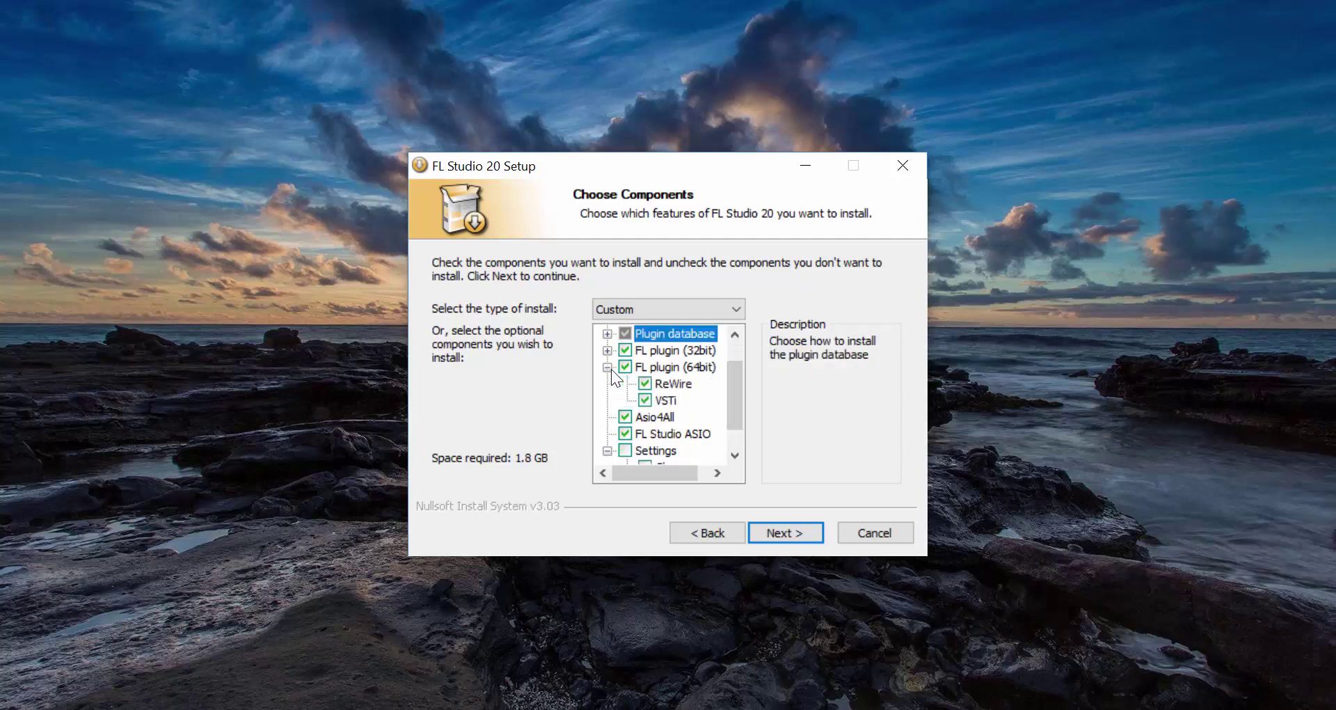
click(607, 350)
click(607, 334)
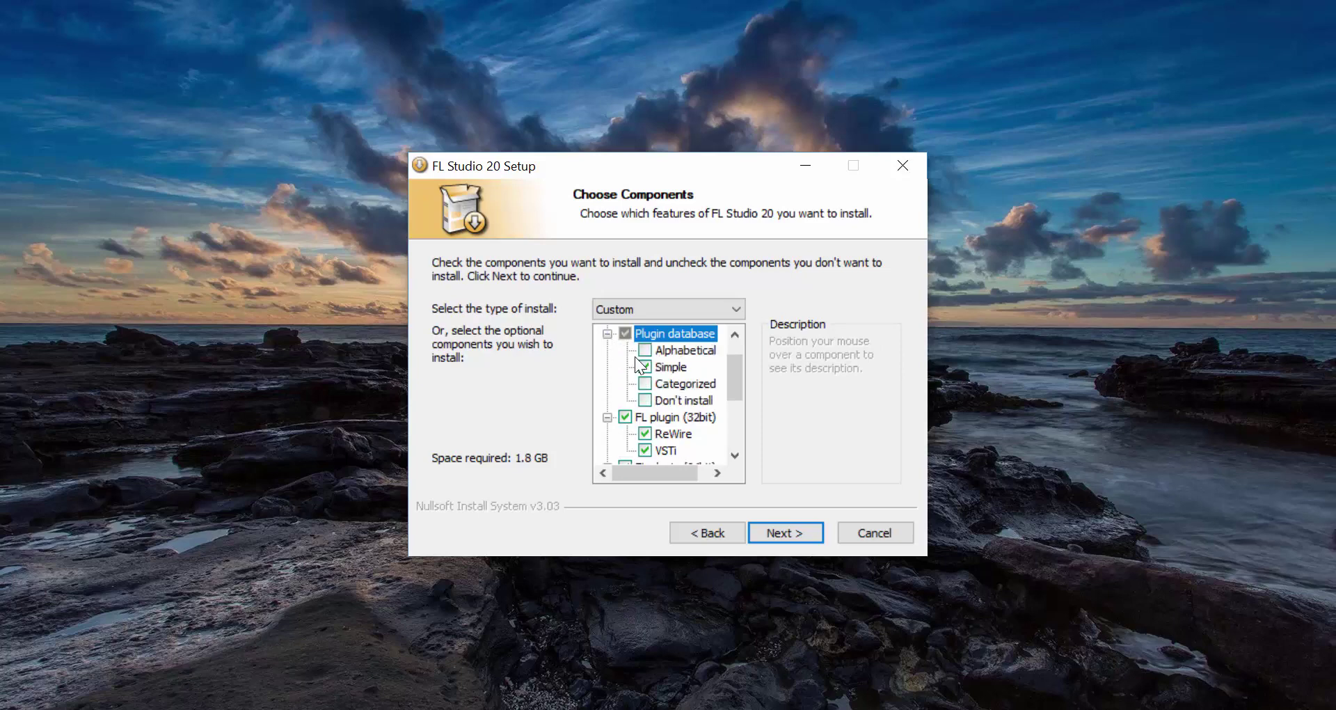
drag(739, 373, 739, 419)
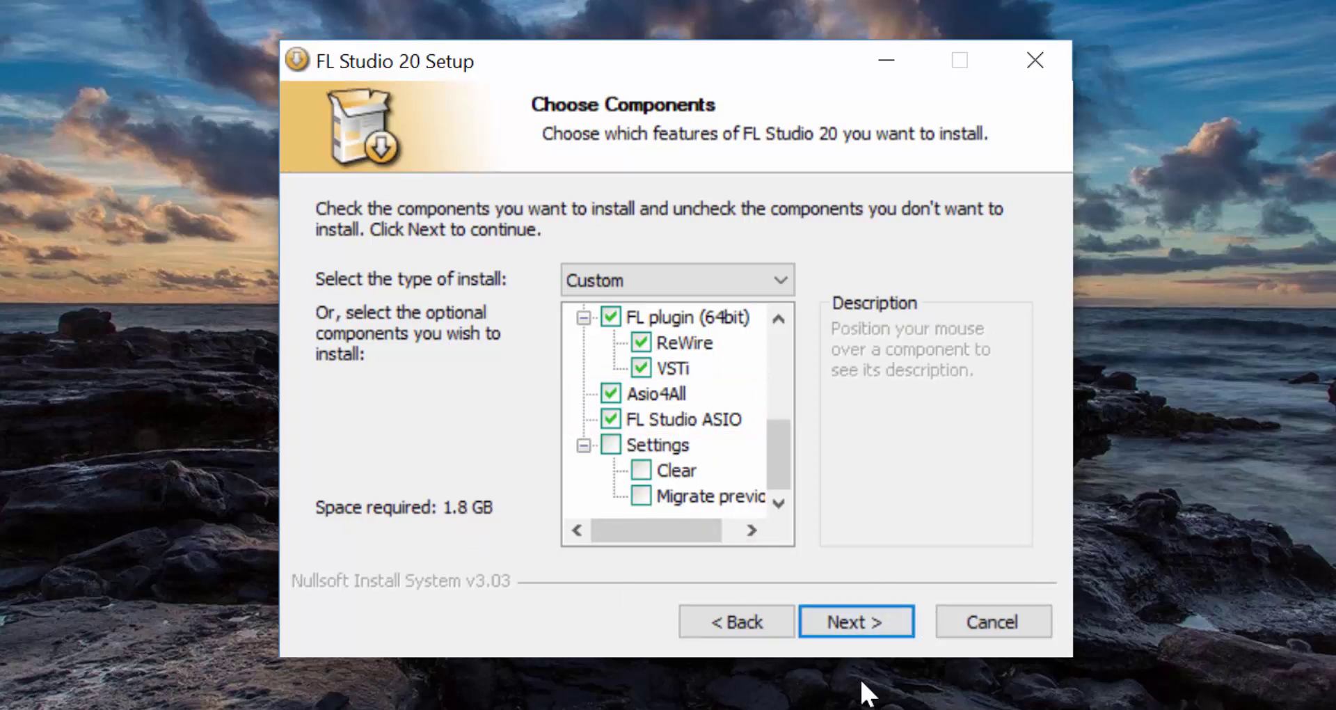
Compare the install path with the existing FL Studio 20 folder in Explorer and accept the default folder.
click(876, 623)
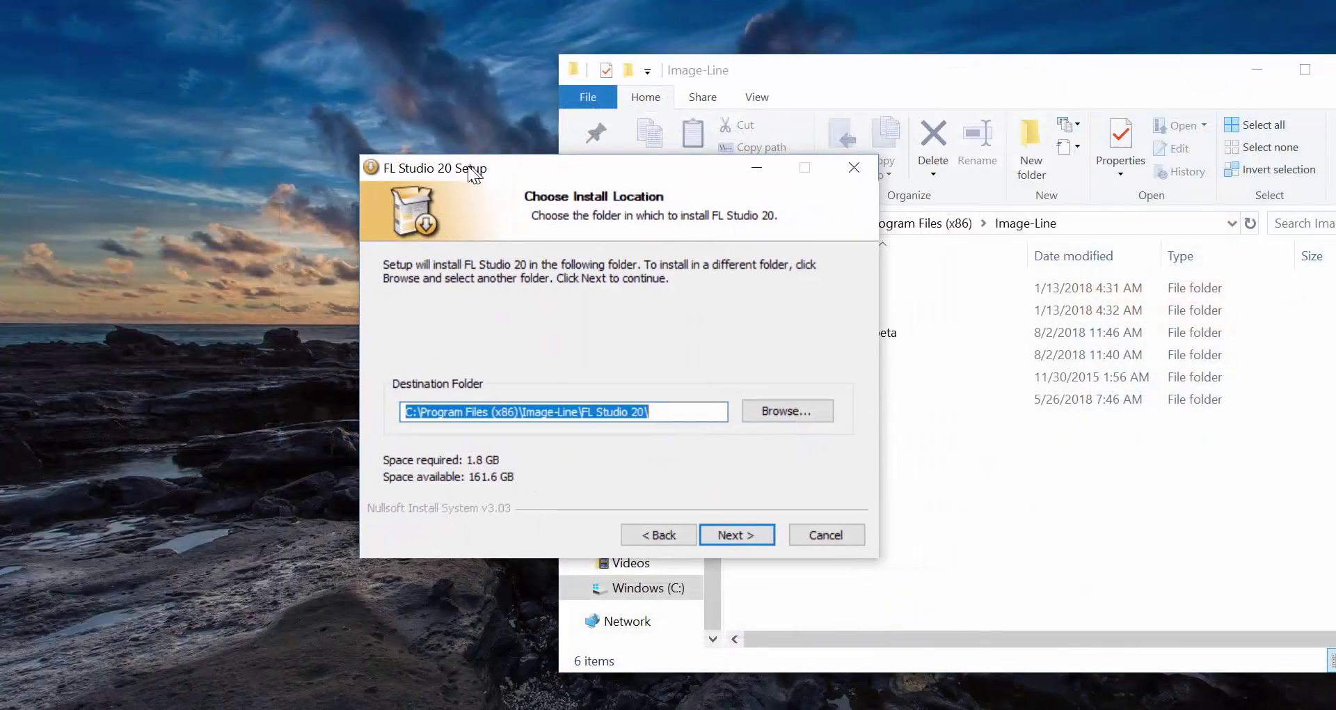
drag(467, 166, 320, 243)
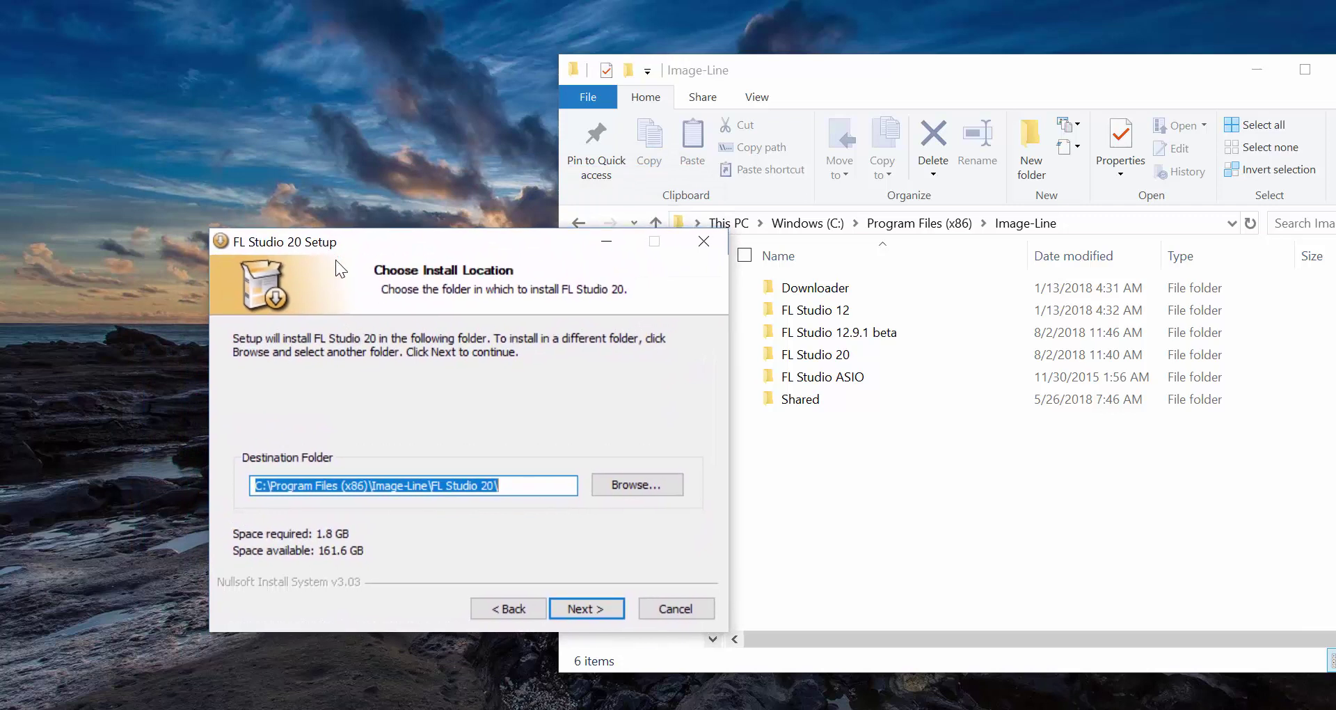
double_click(852, 355)
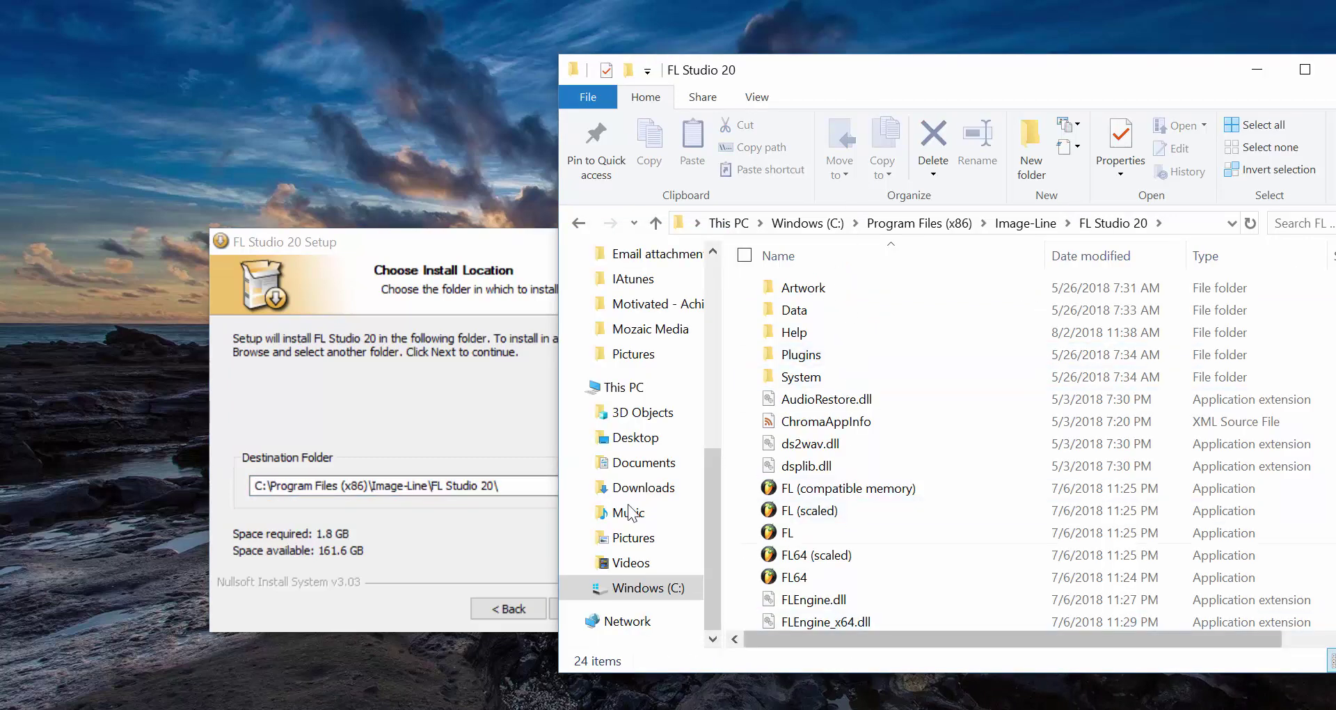
click(505, 467)
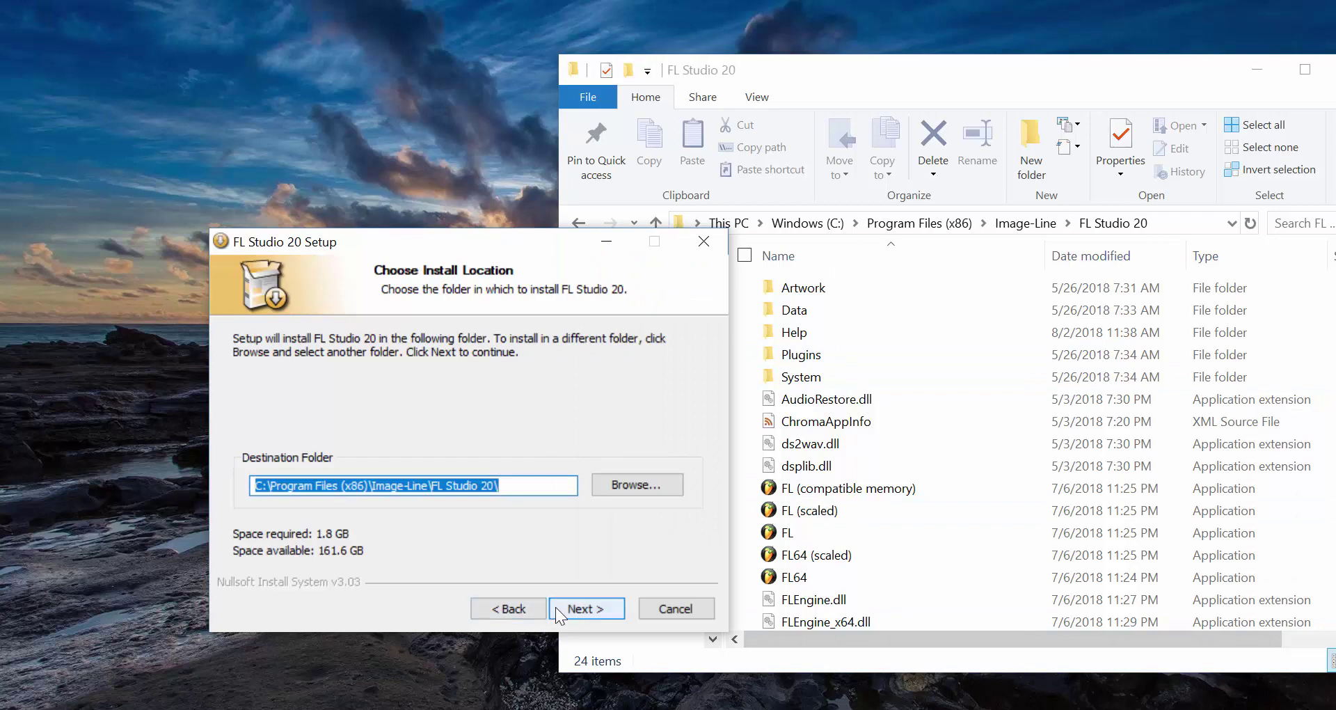
click(572, 602)
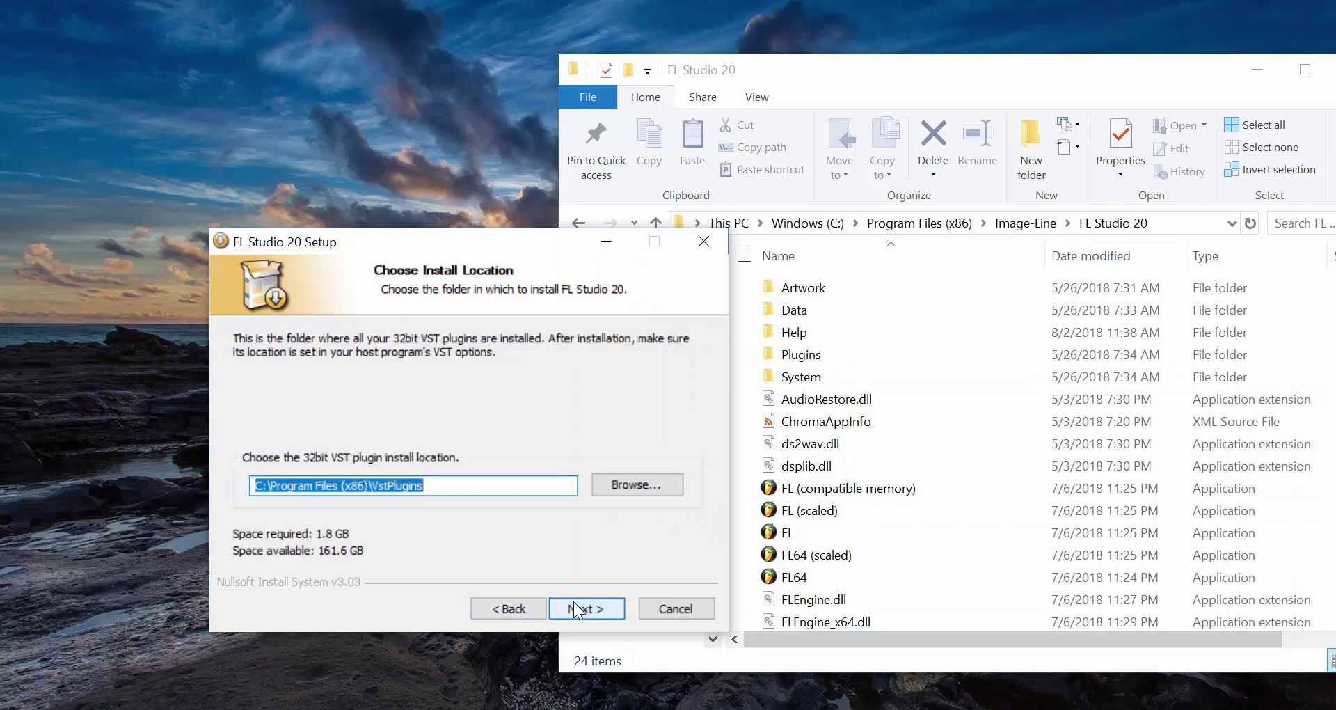
Go up to the Image-Line folder in Explorer while the files install.
right_click(1033, 220)
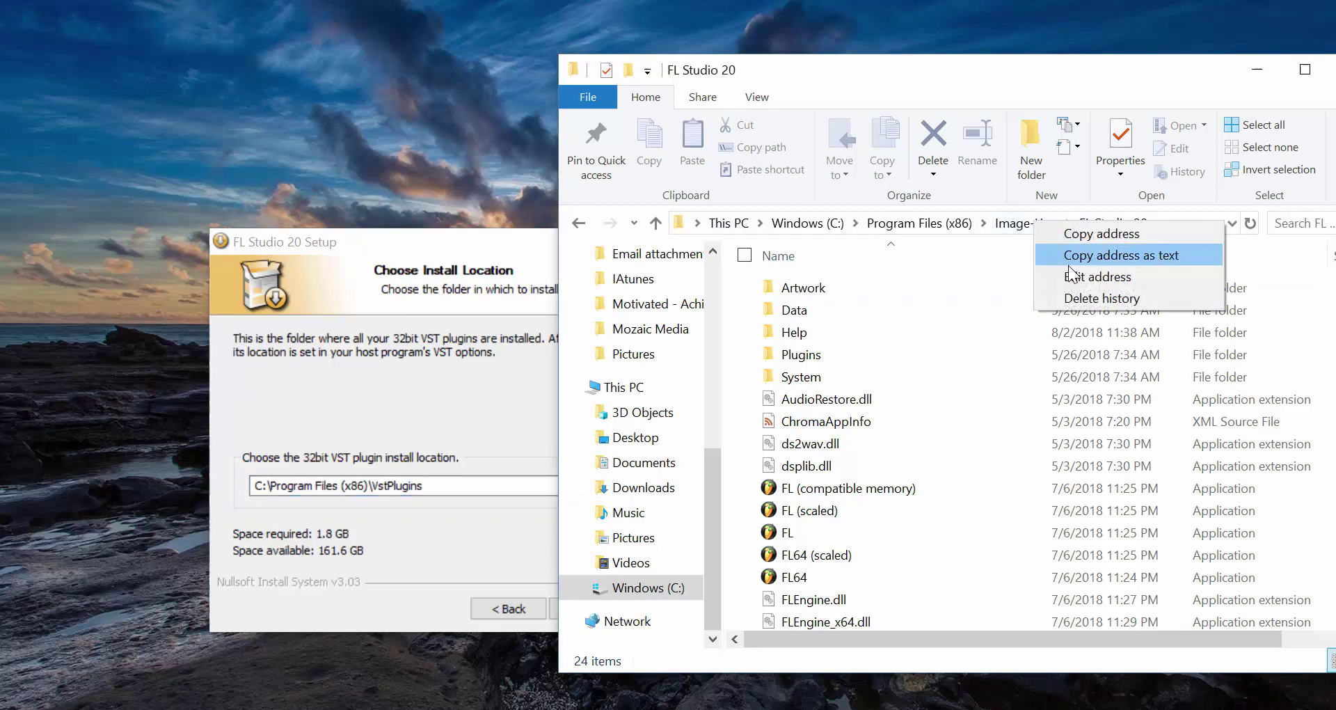
click(1012, 222)
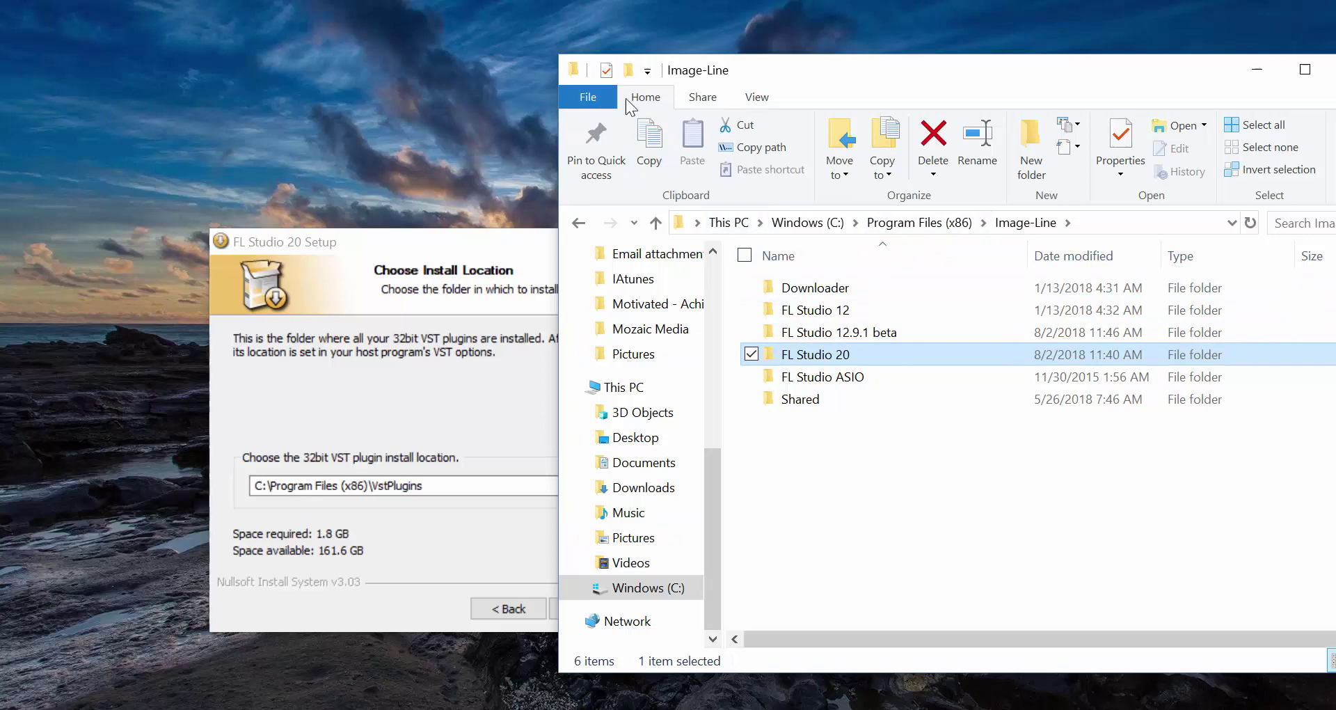
click(591, 97)
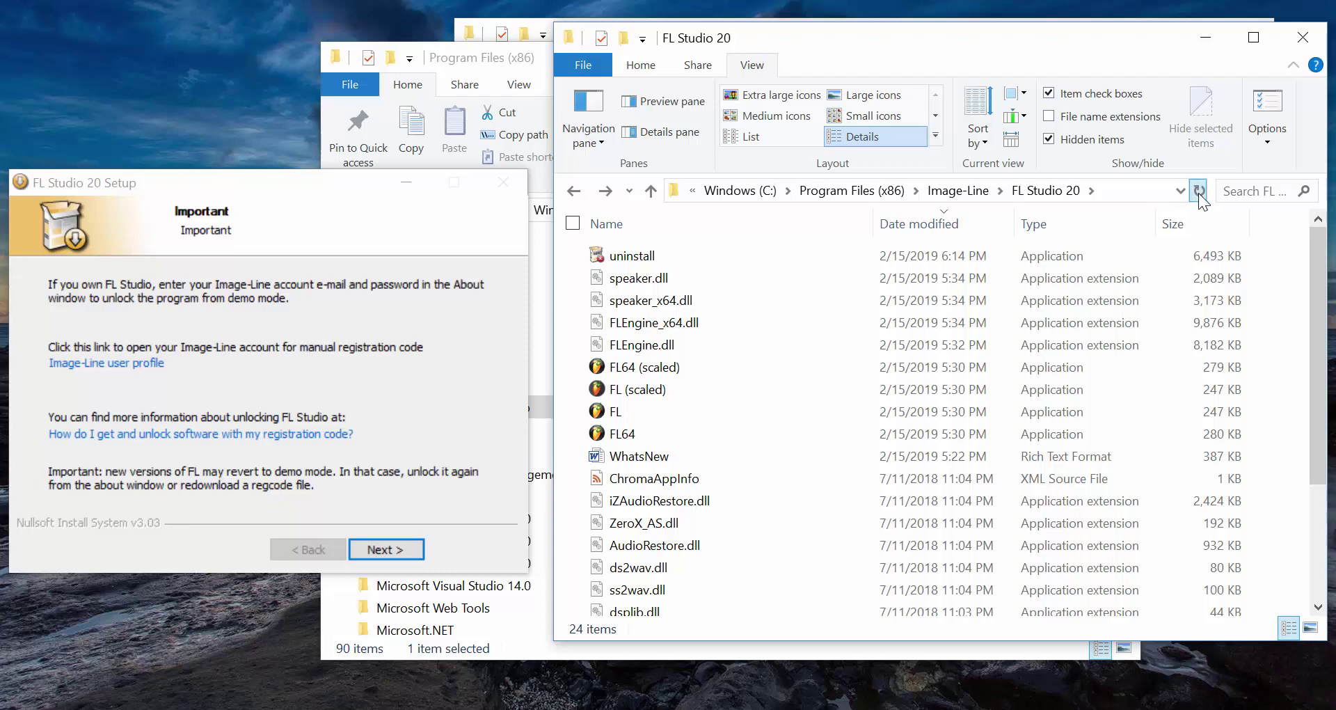
Check the System folder in Explorer, then return to the Image-Line folder.
drag(1312, 393, 1263, 489)
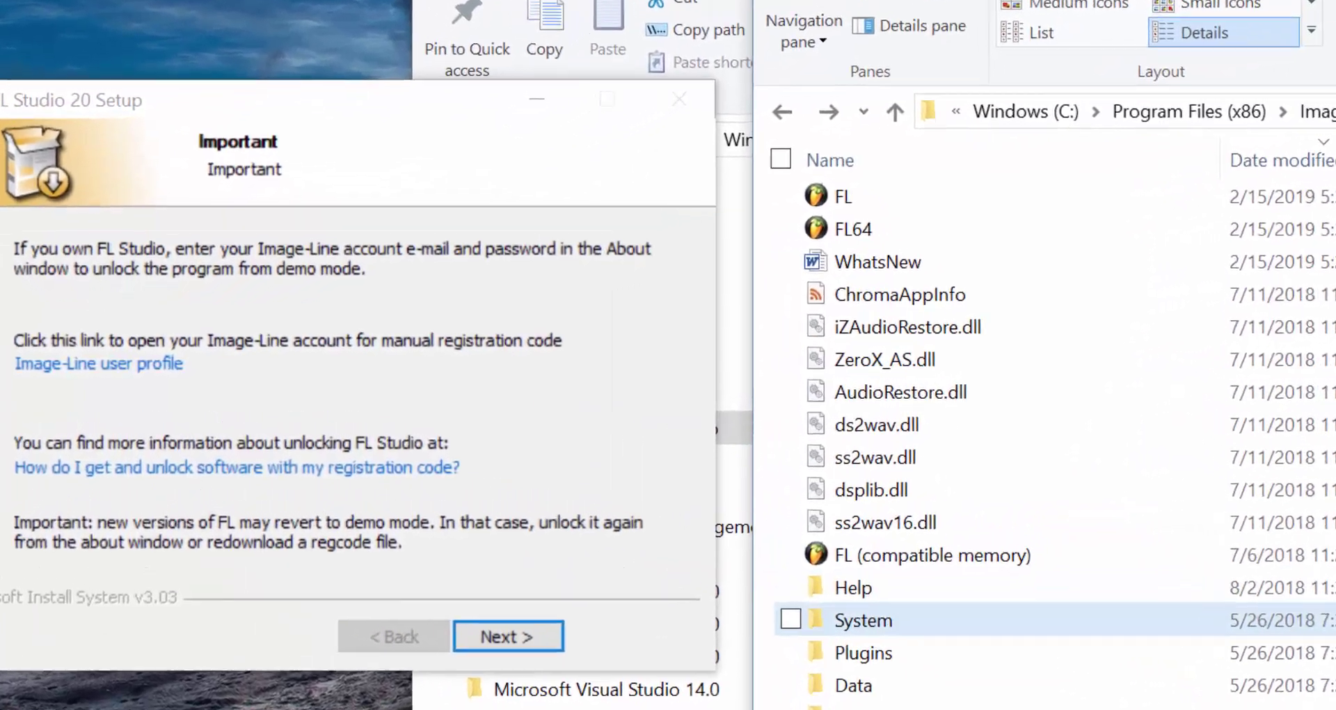
click(1245, 538)
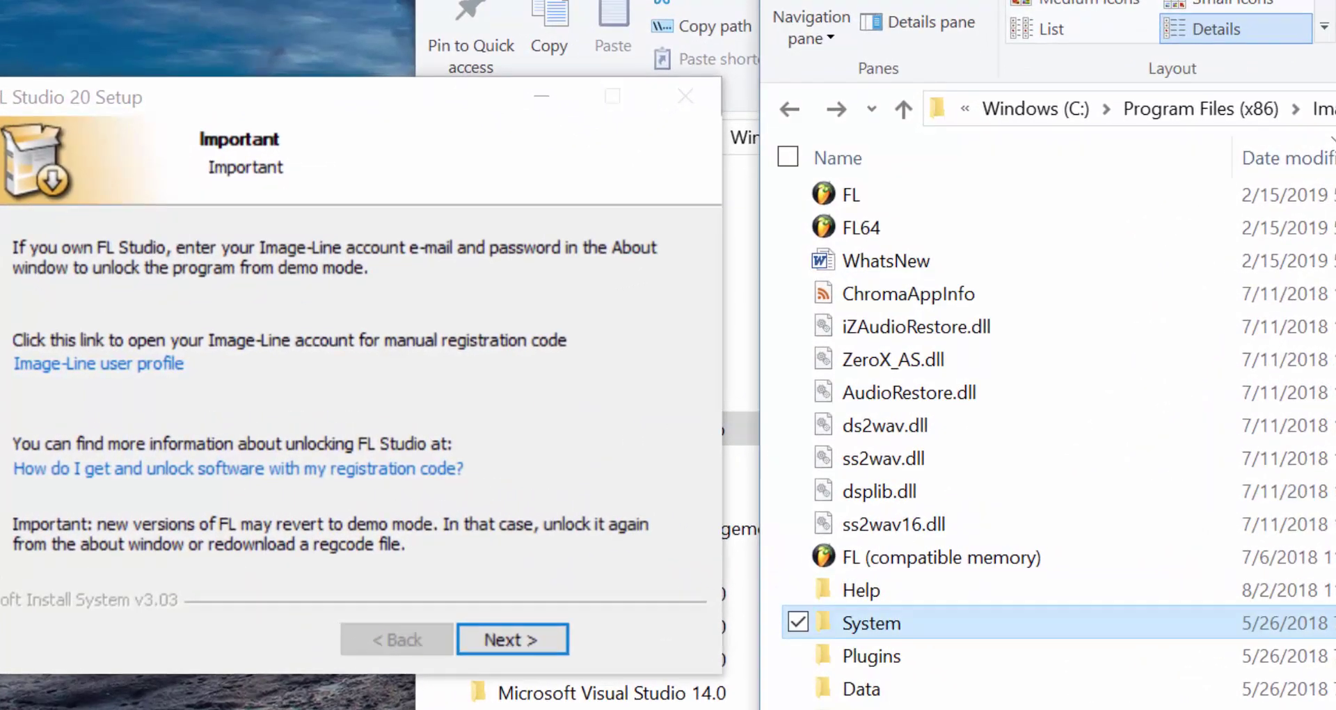
key(BackSpace)
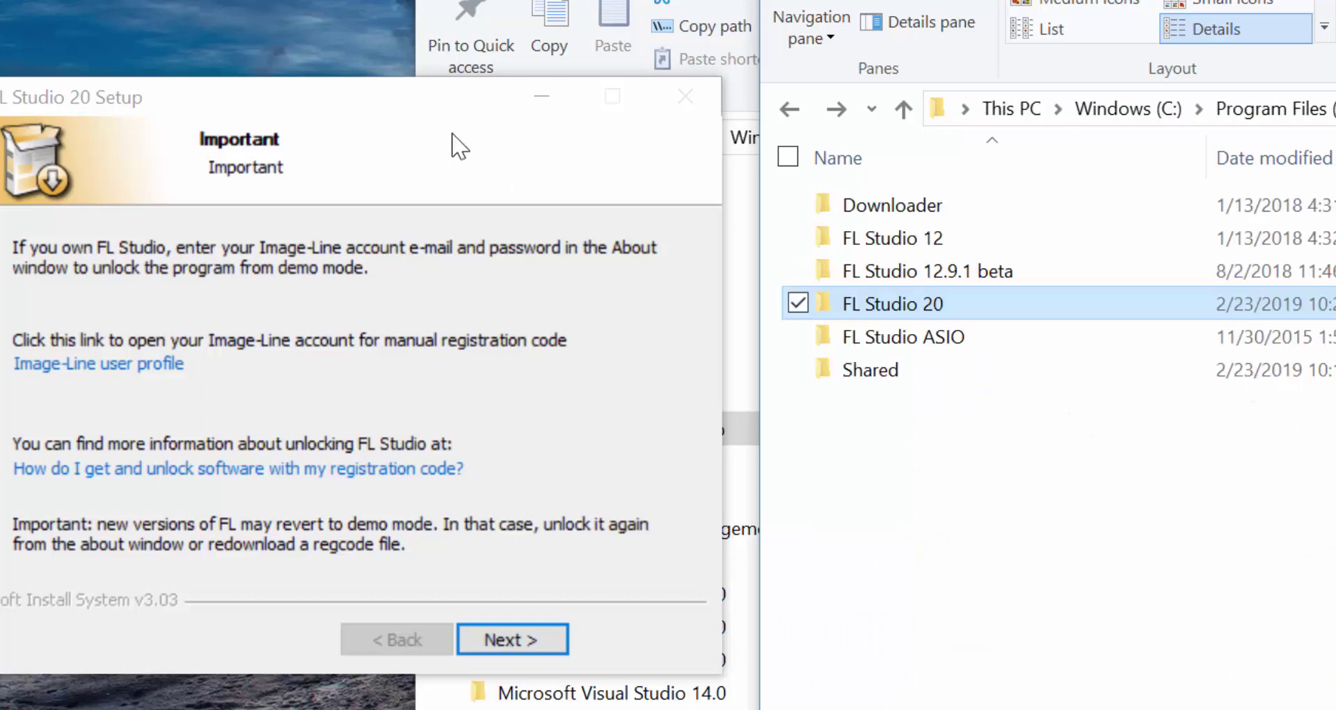
Centre the setup window and continue past the unlocking notice and FL Studio Mobile promotion.
drag(474, 104, 849, 90)
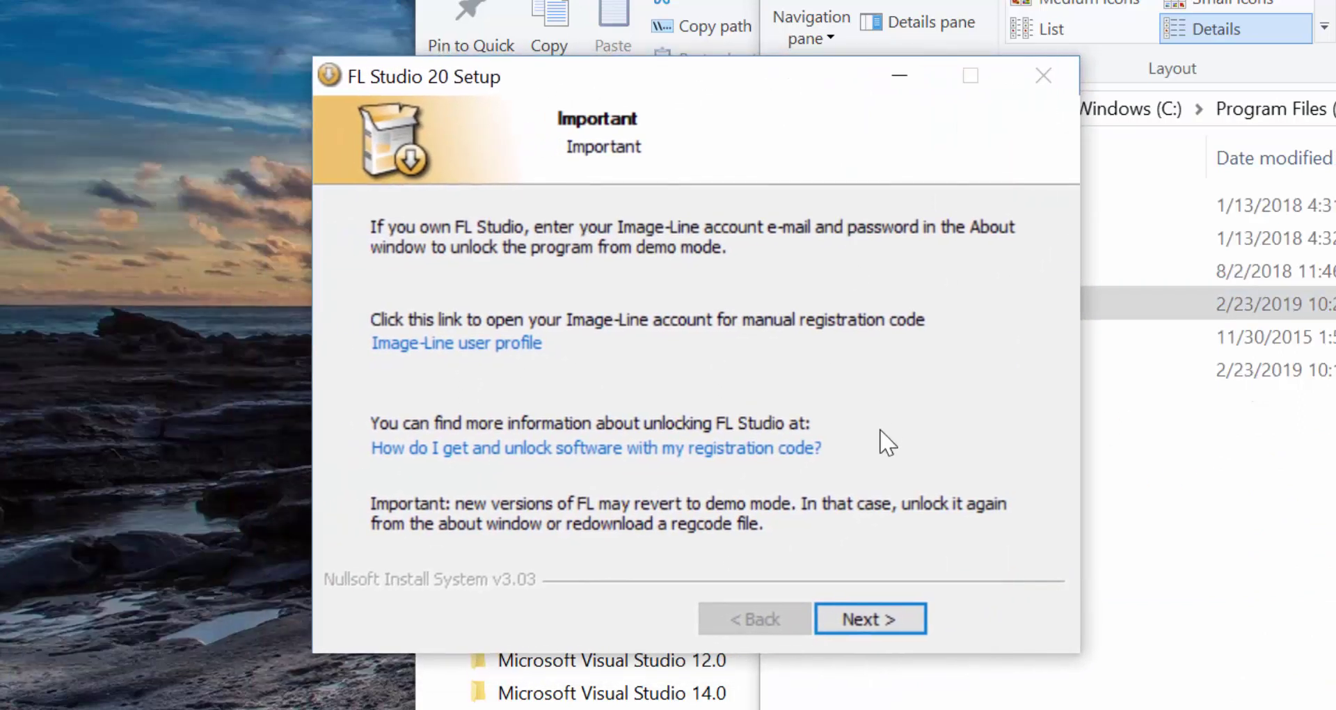
click(870, 619)
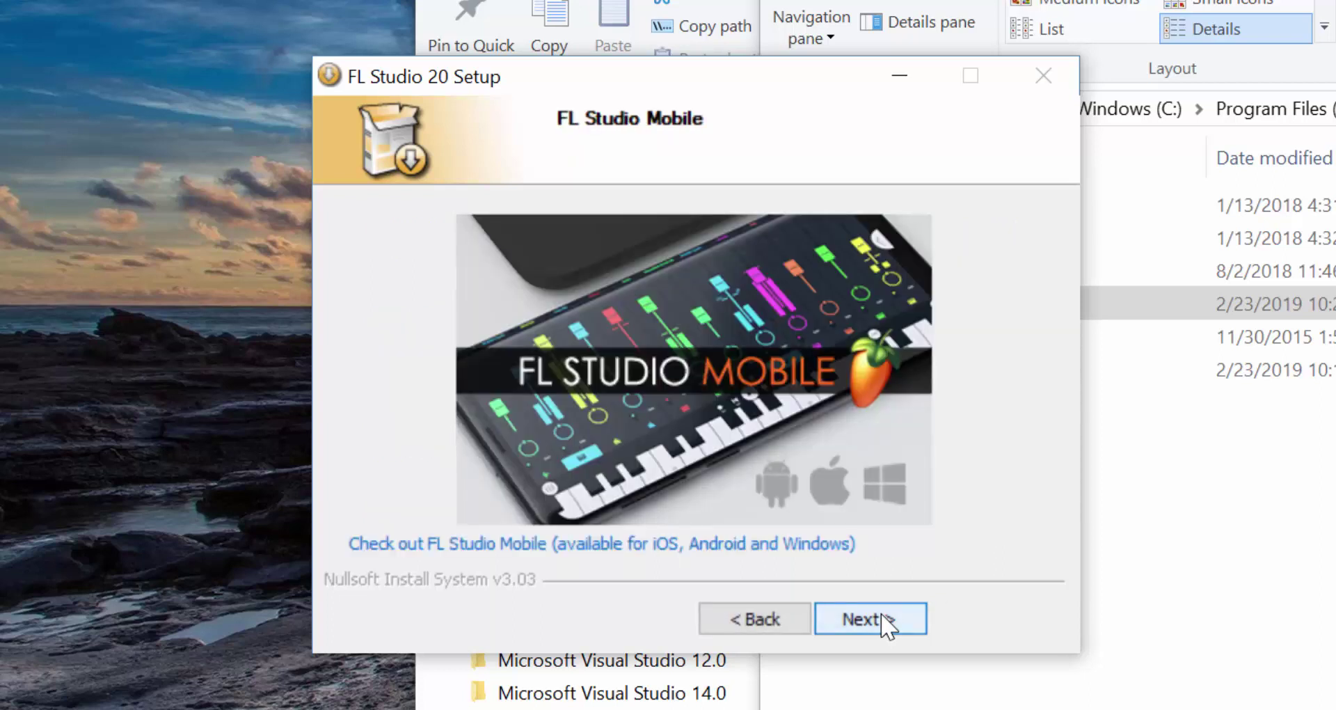
click(869, 619)
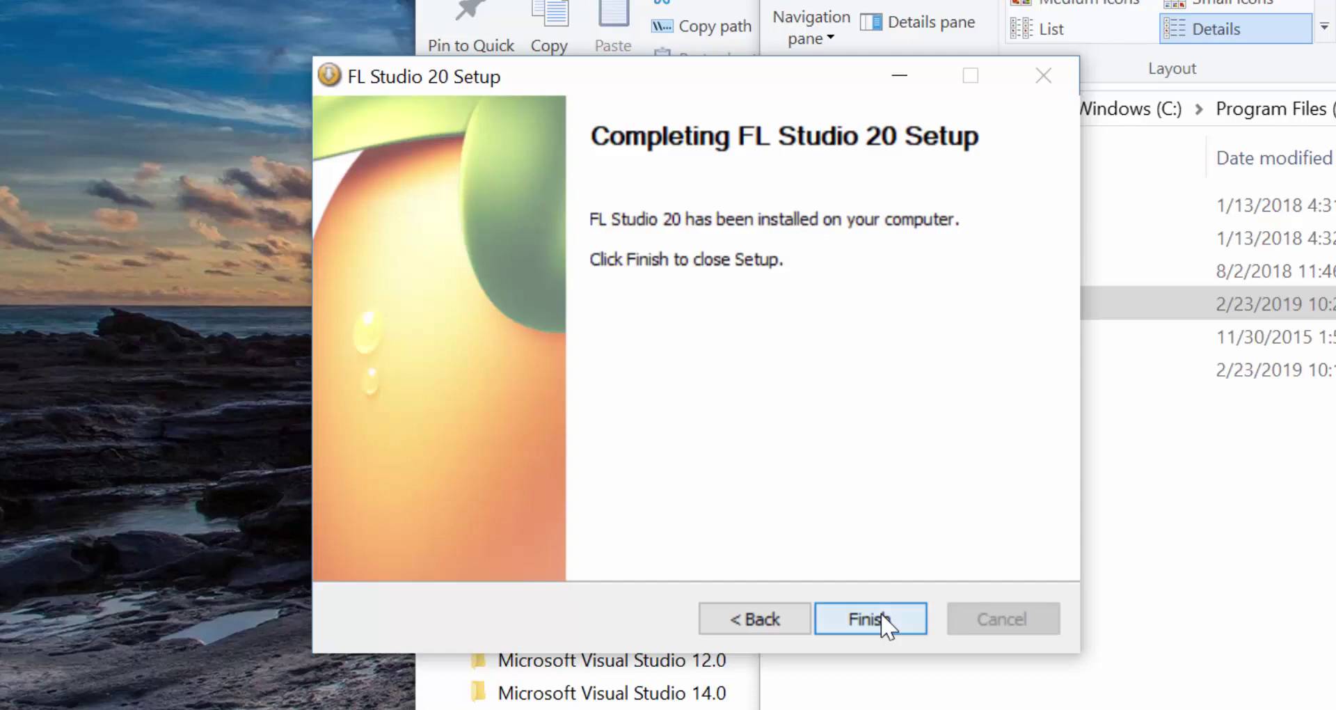
Finish and close the completed FL Studio 20 installer.
click(880, 612)
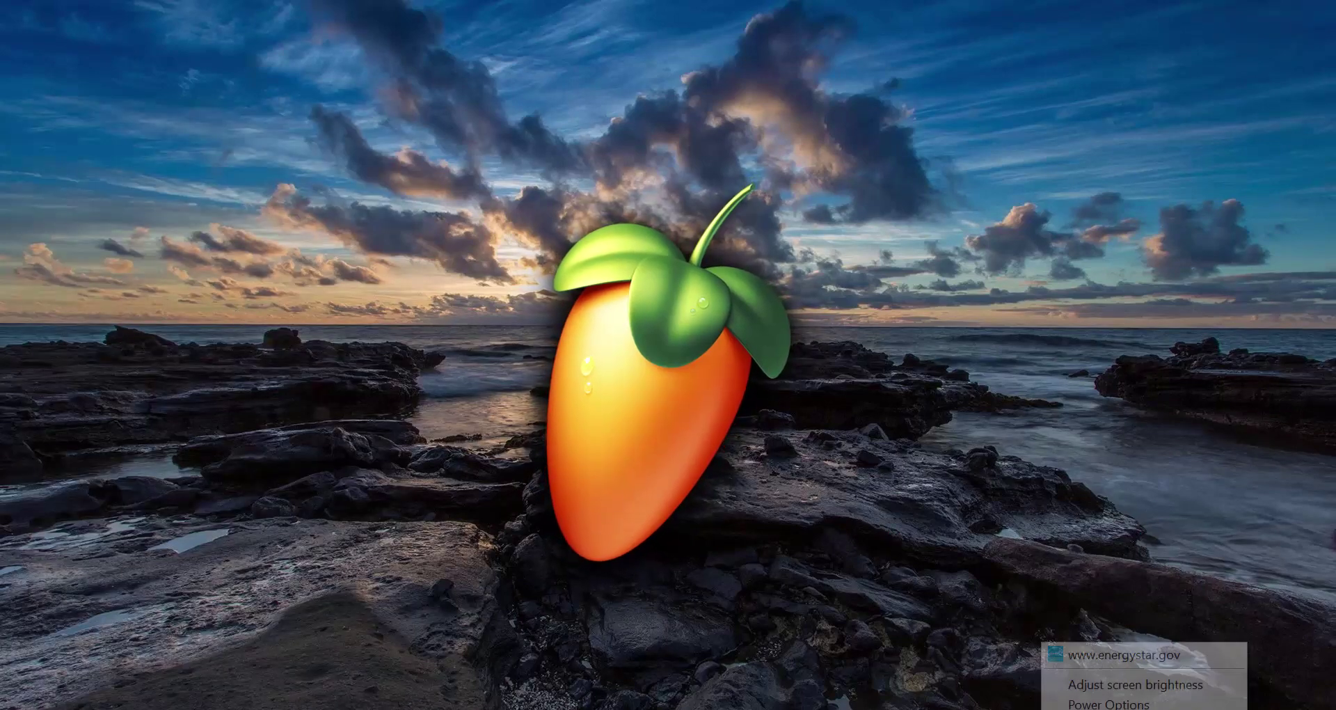
Dismiss the Power Options window and move the channel rack up and left.
key(Return)
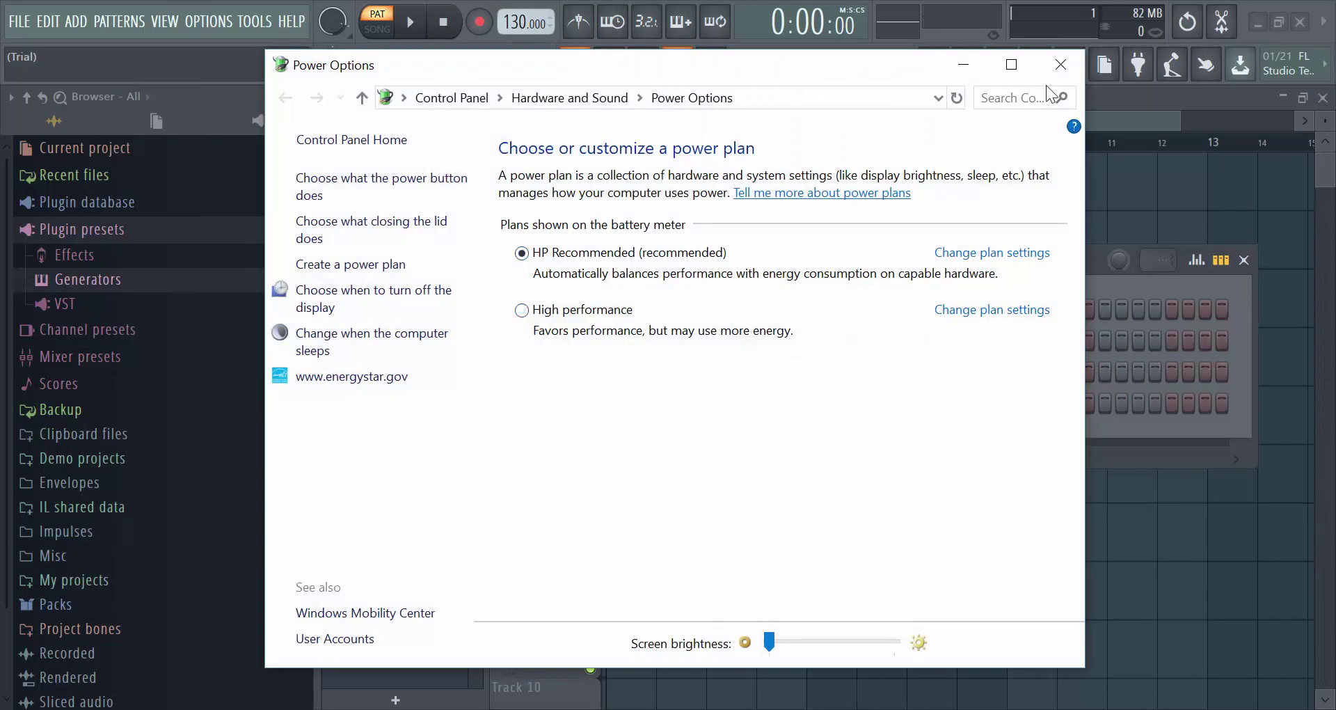
click(1060, 64)
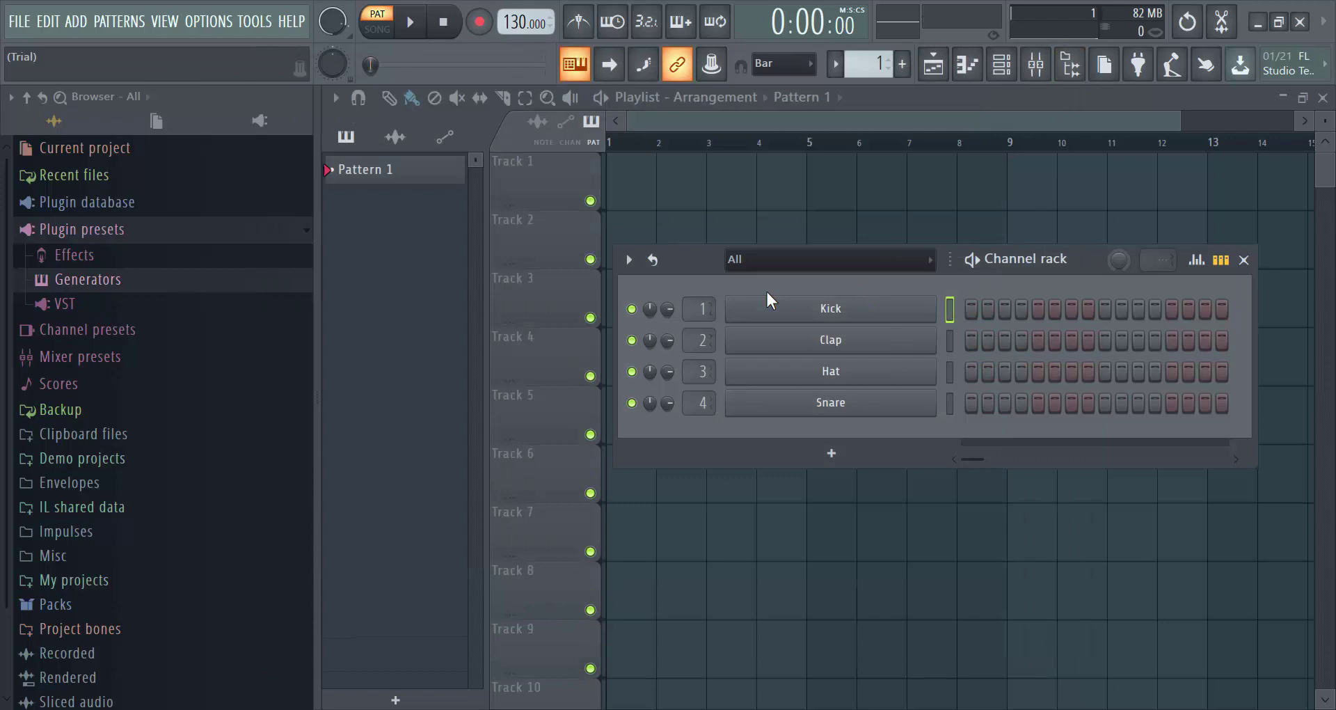
drag(1013, 272, 913, 228)
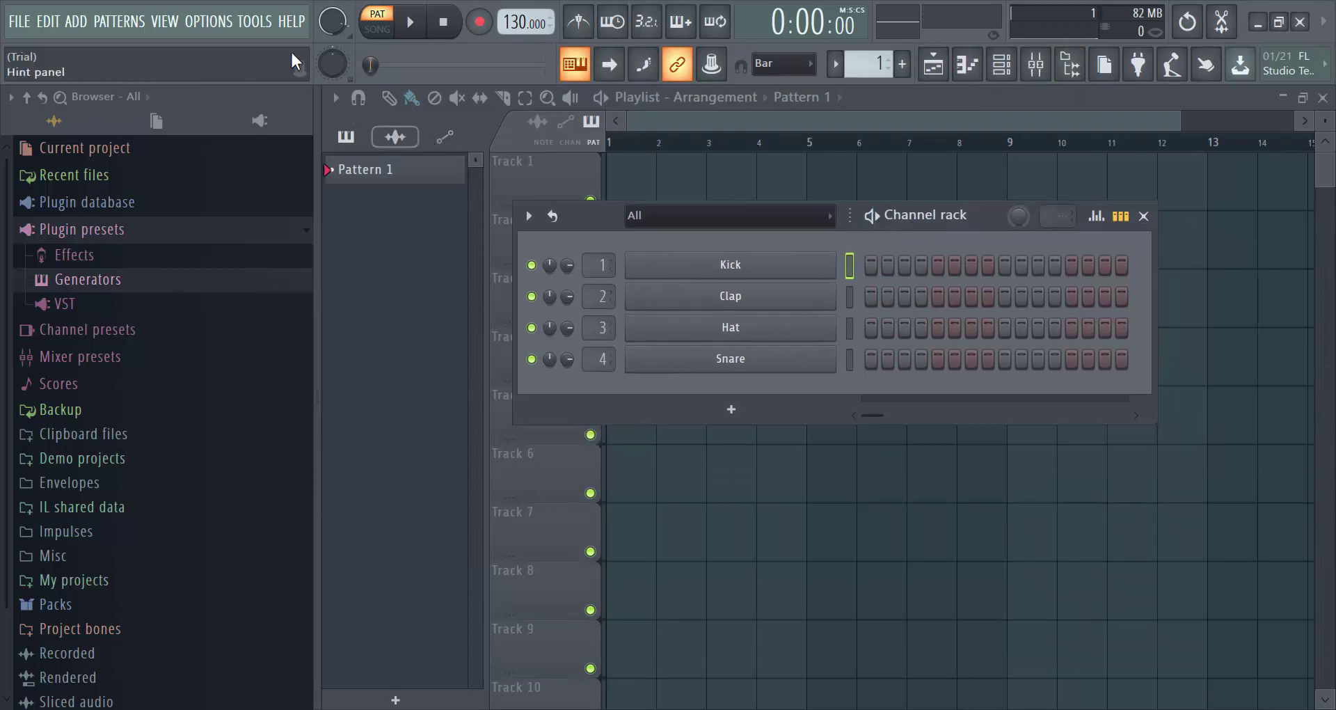
Unlock FL Studio with the Image-Line account from HELP > About.
click(294, 25)
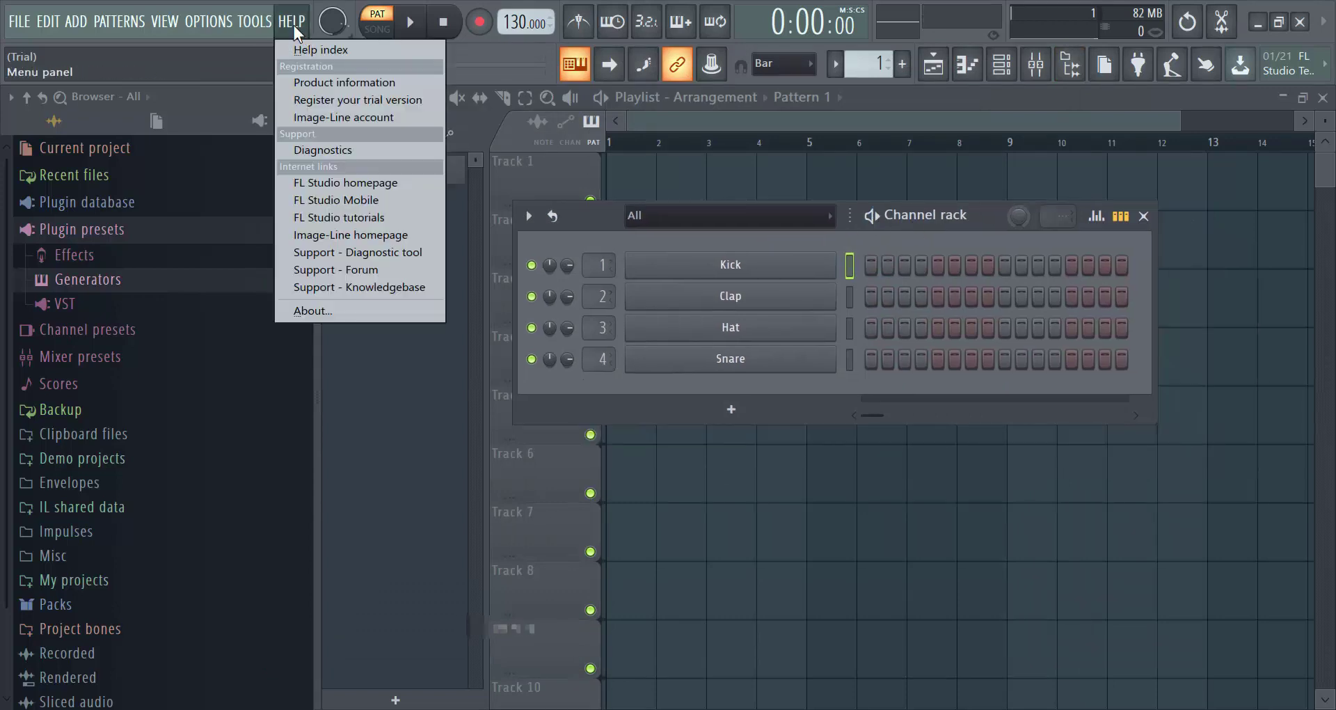
click(323, 311)
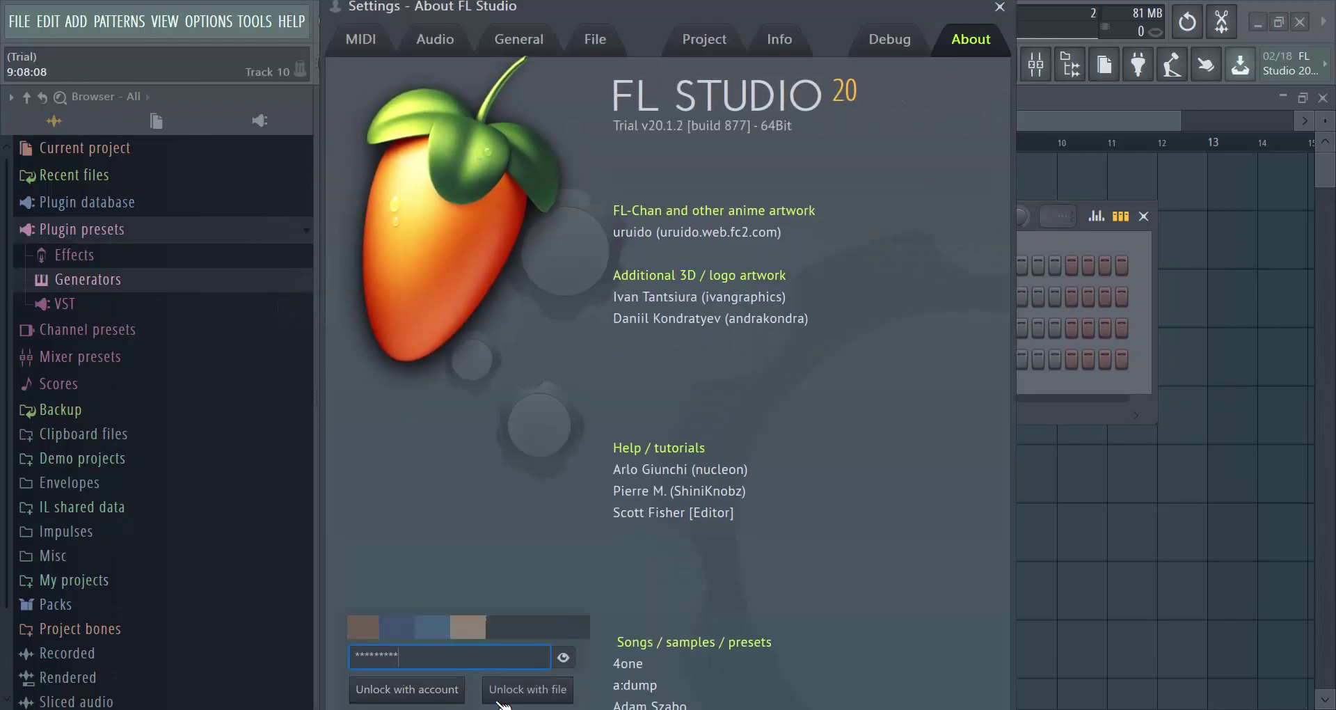
click(426, 690)
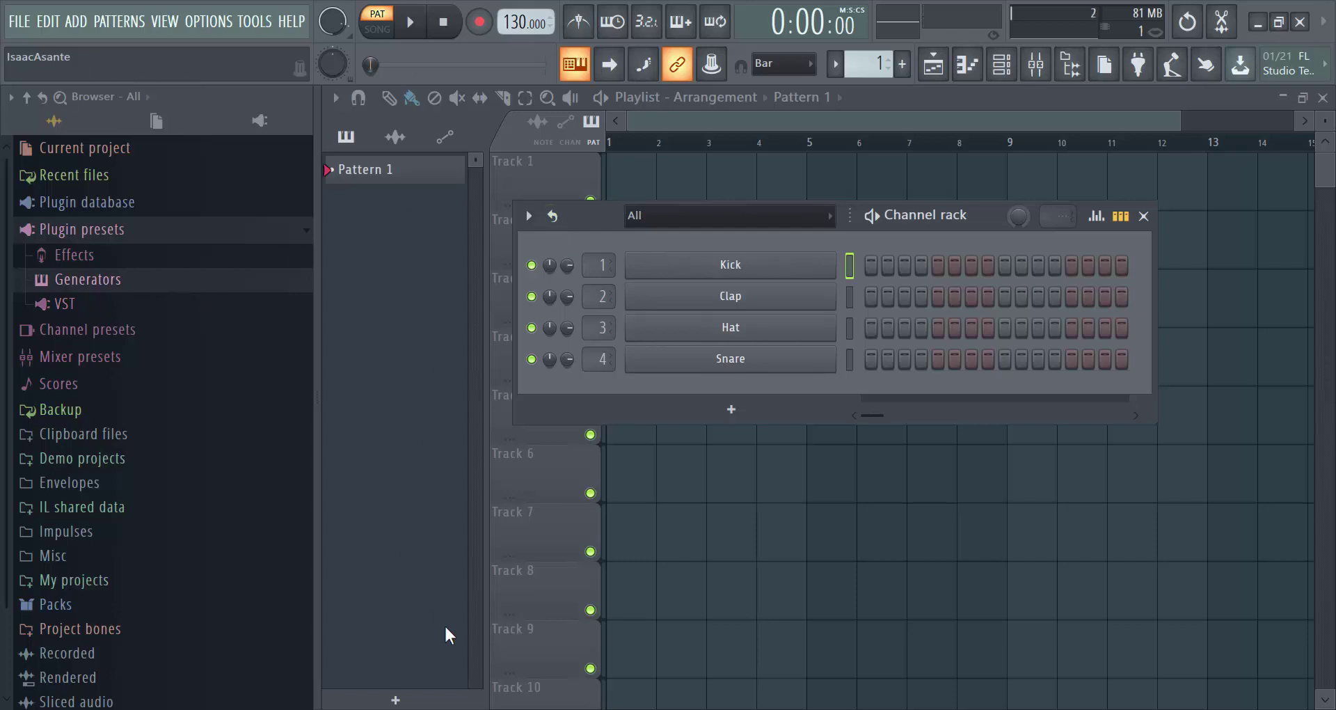
Load Fruity Compressor into Slot 1 of the Kick insert via More plugins, then close its window.
click(1035, 64)
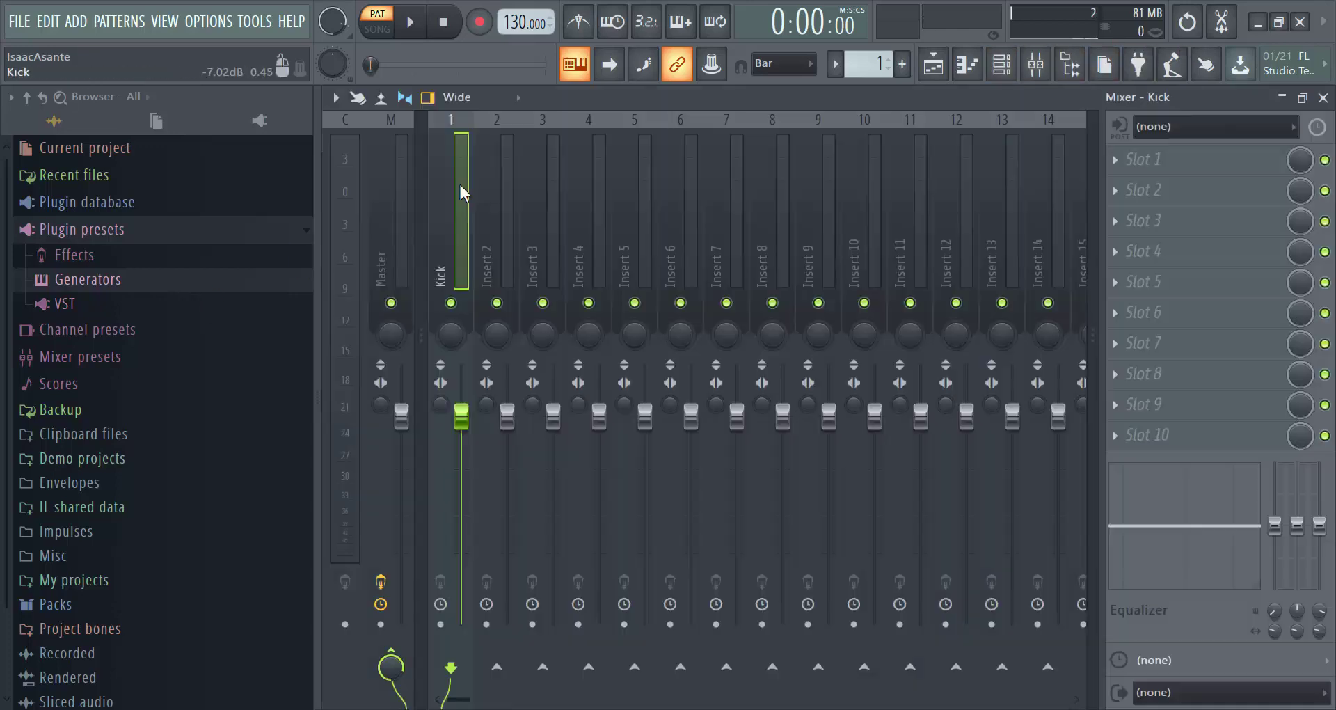
click(1115, 159)
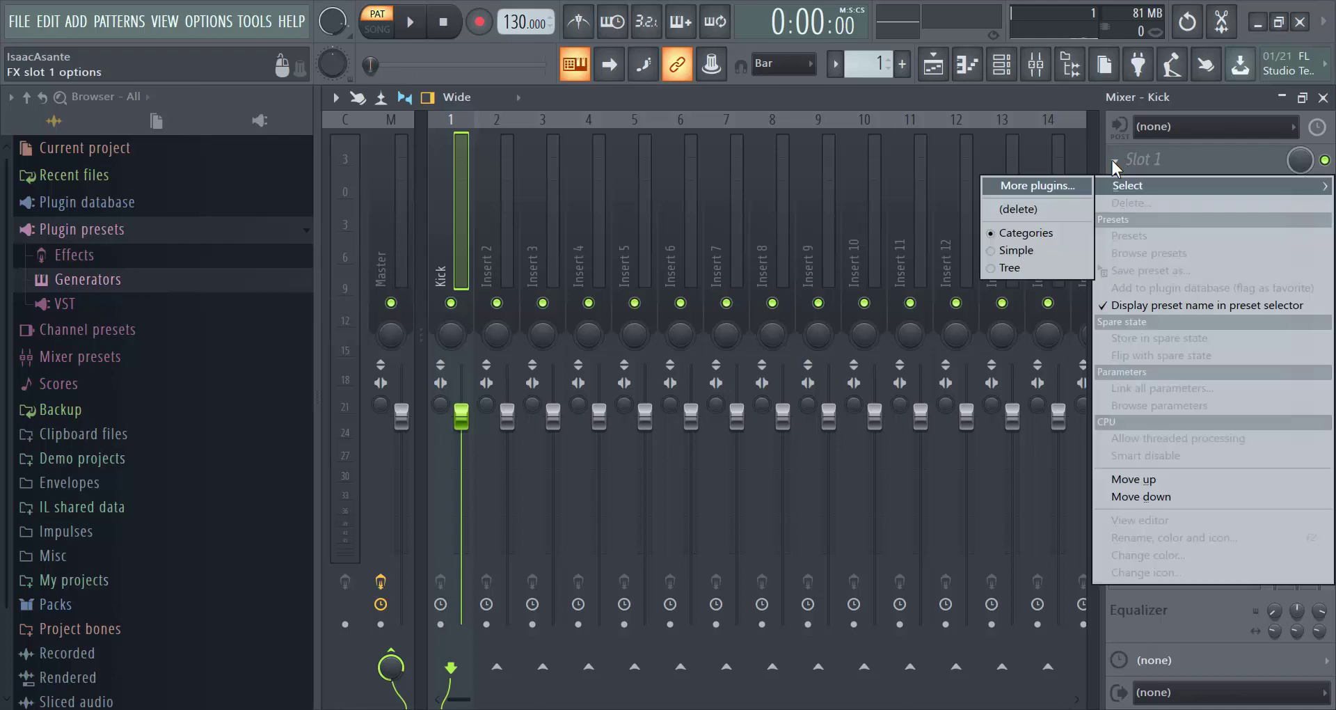
click(1080, 184)
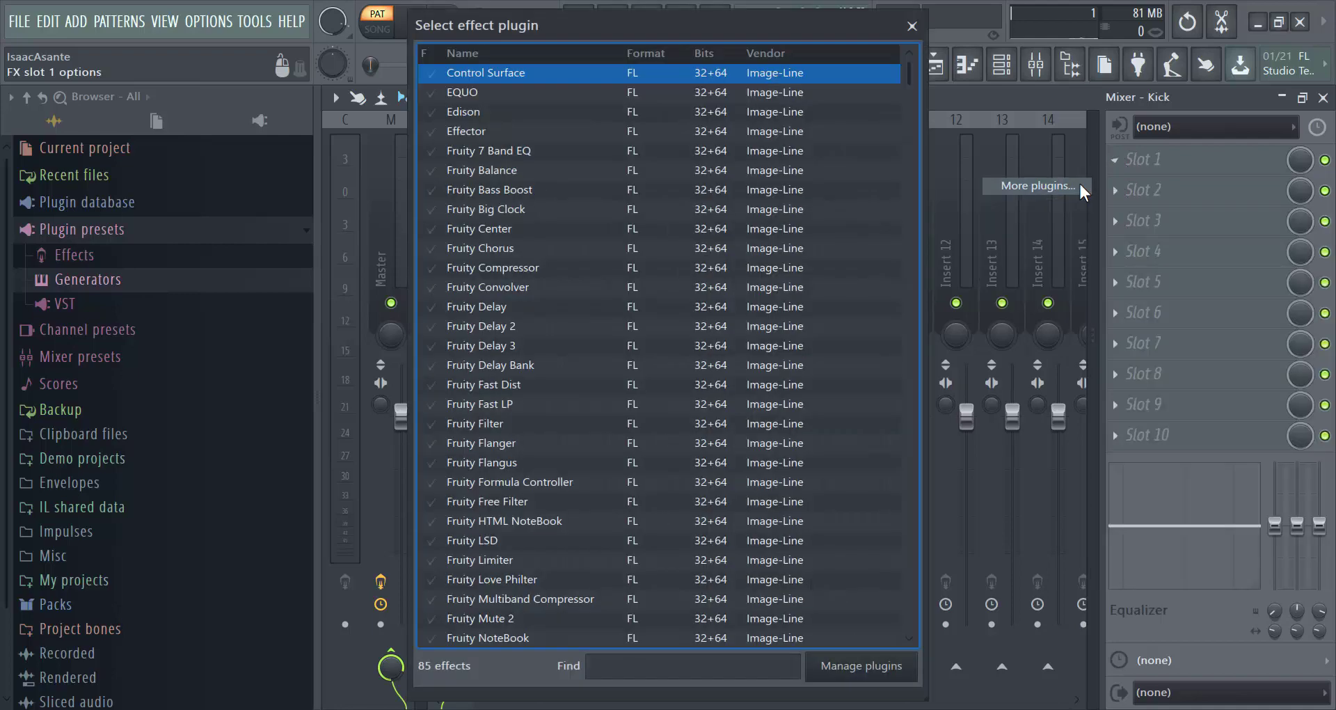
double_click(654, 269)
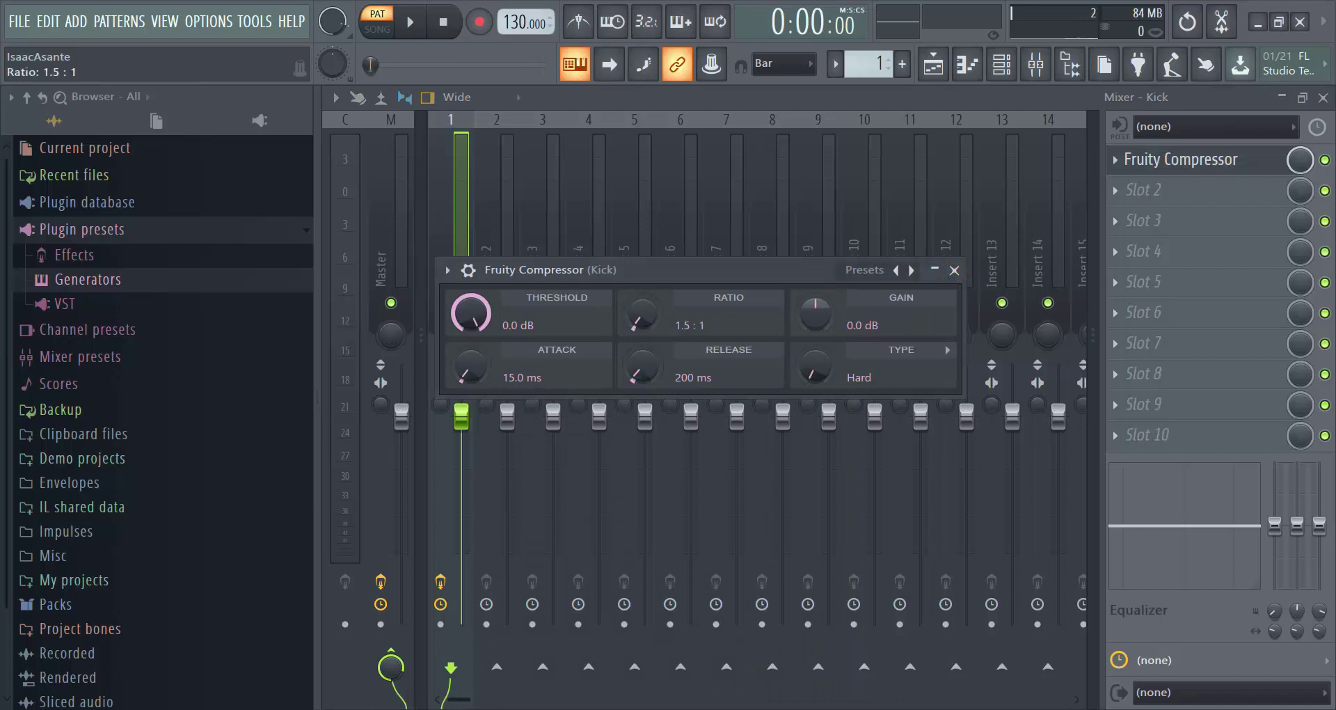
click(954, 270)
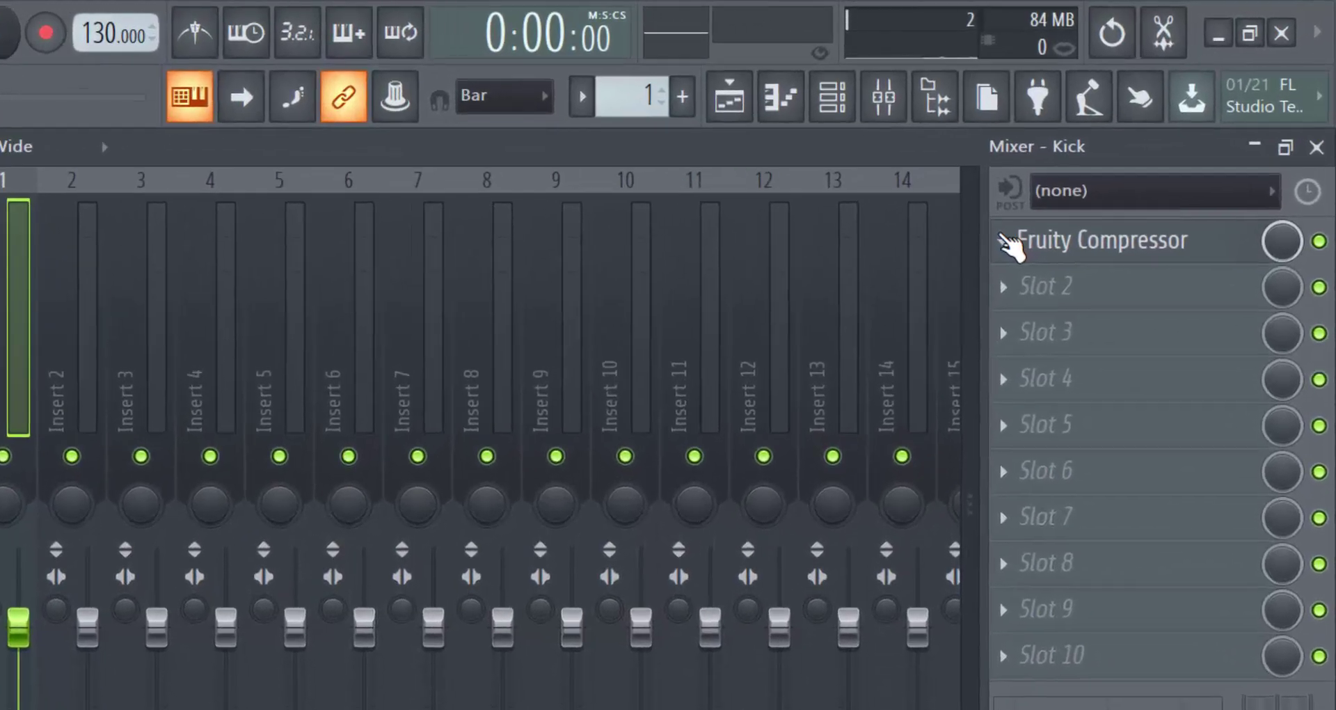
Try deleting the Fruity Compressor and cancel at the no-undo warning.
click(1117, 161)
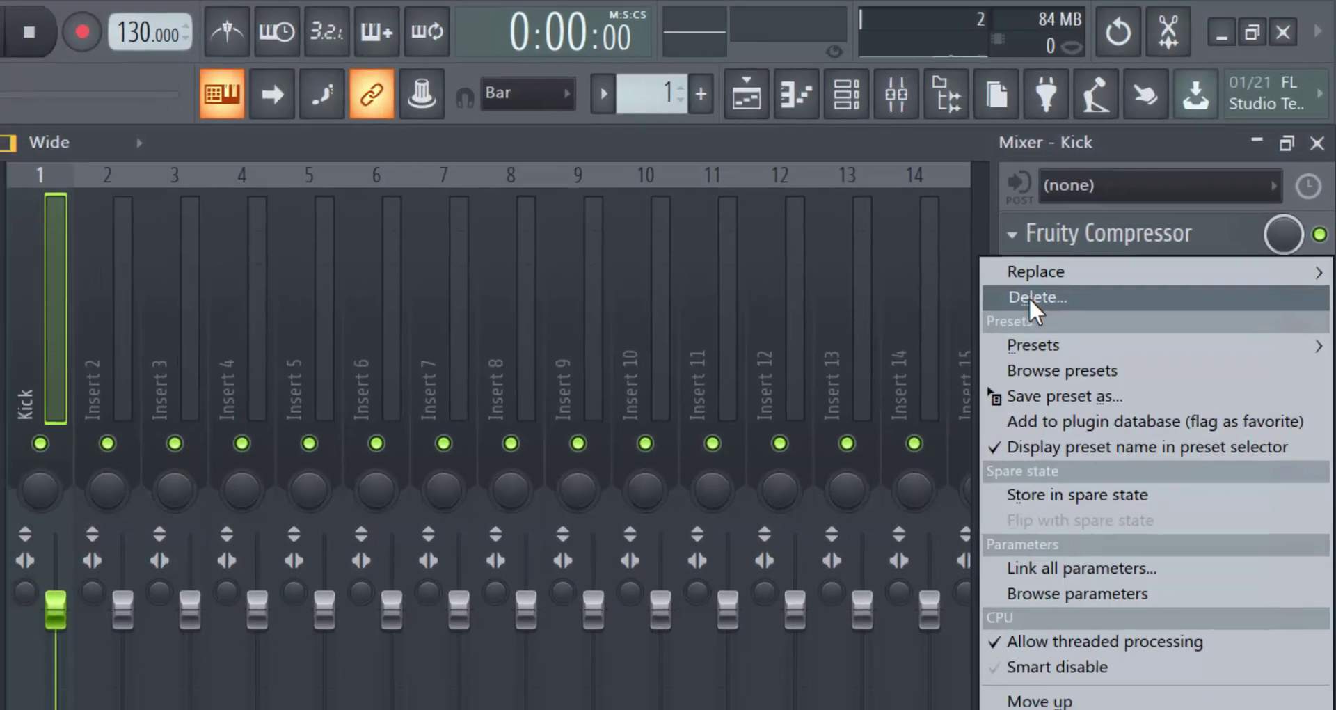
click(1027, 306)
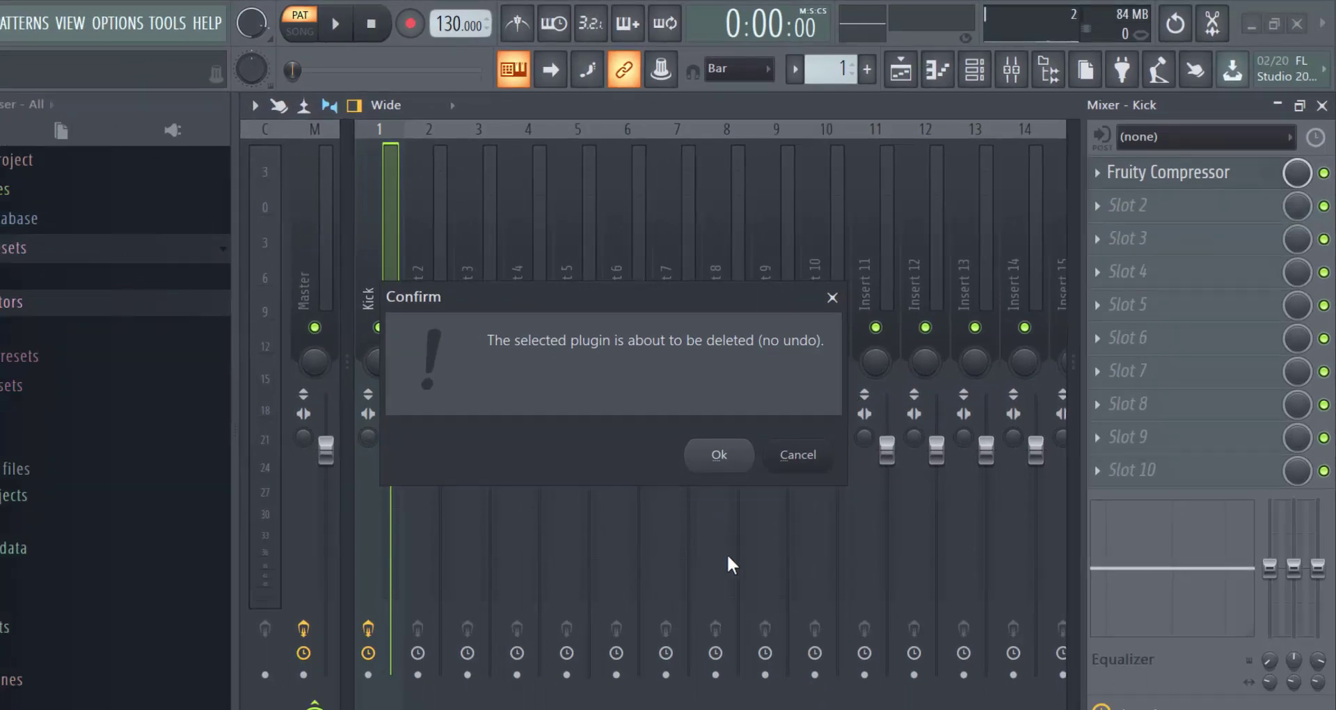
click(797, 454)
Delete the Fruity Compressor from the Kick insert, confirming with Ok.
click(1103, 171)
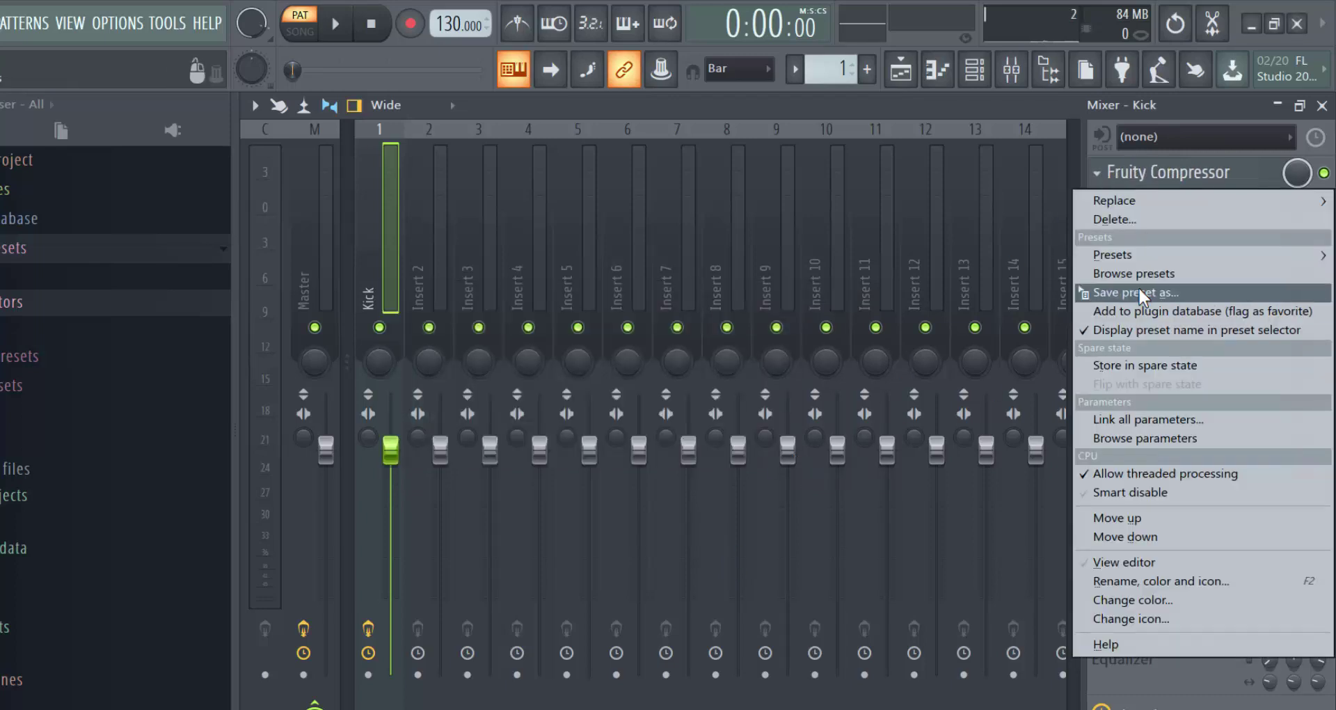
click(1098, 176)
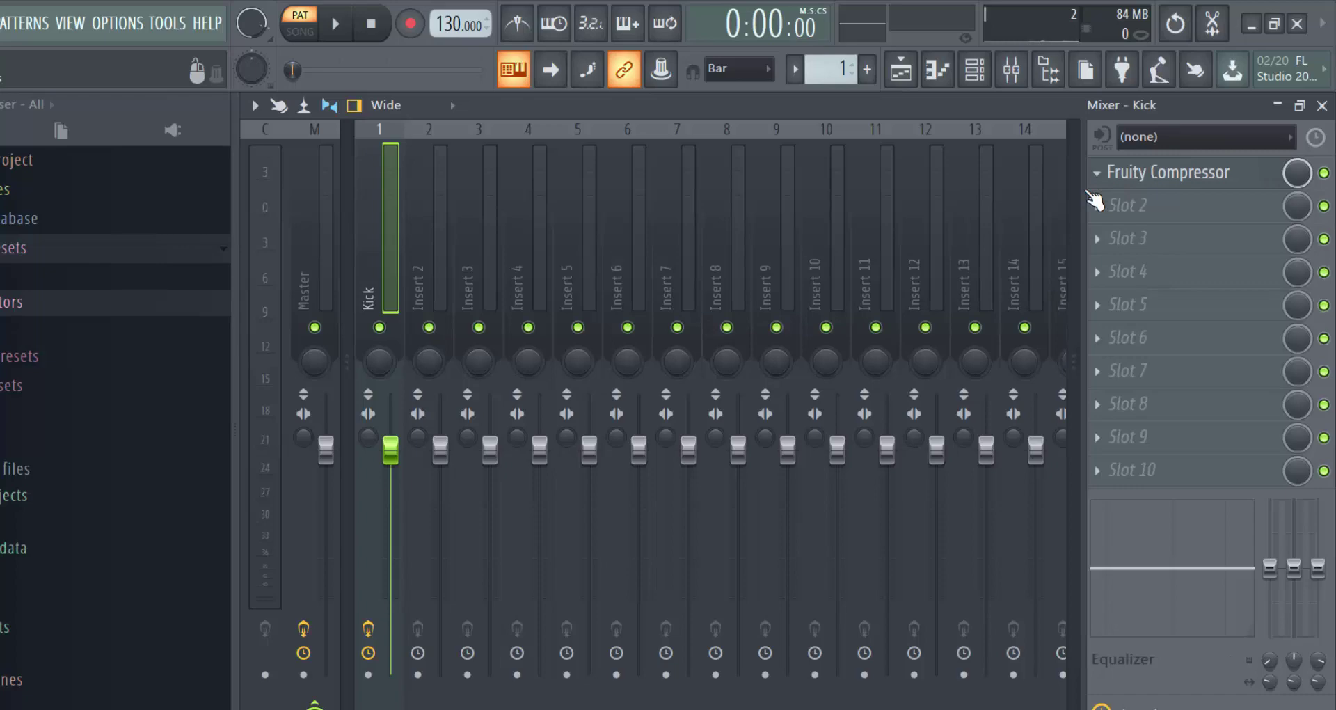
click(1097, 174)
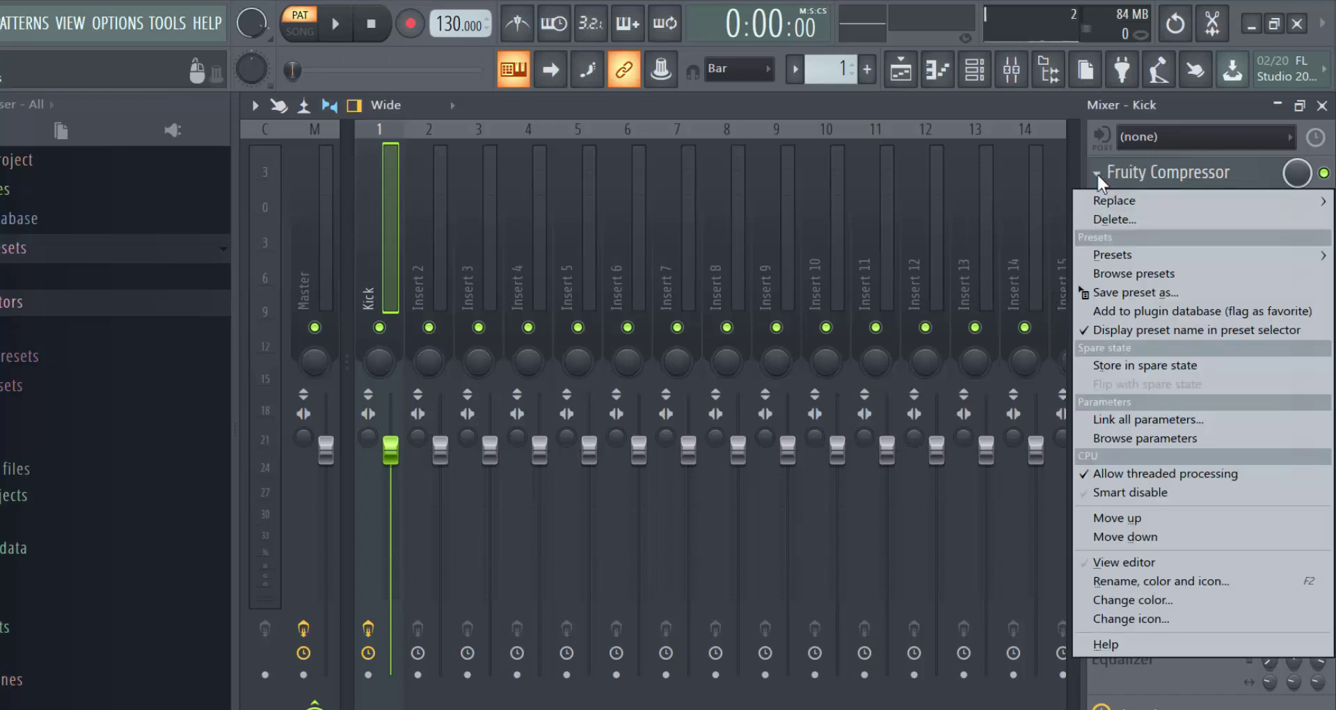
click(1106, 219)
click(722, 458)
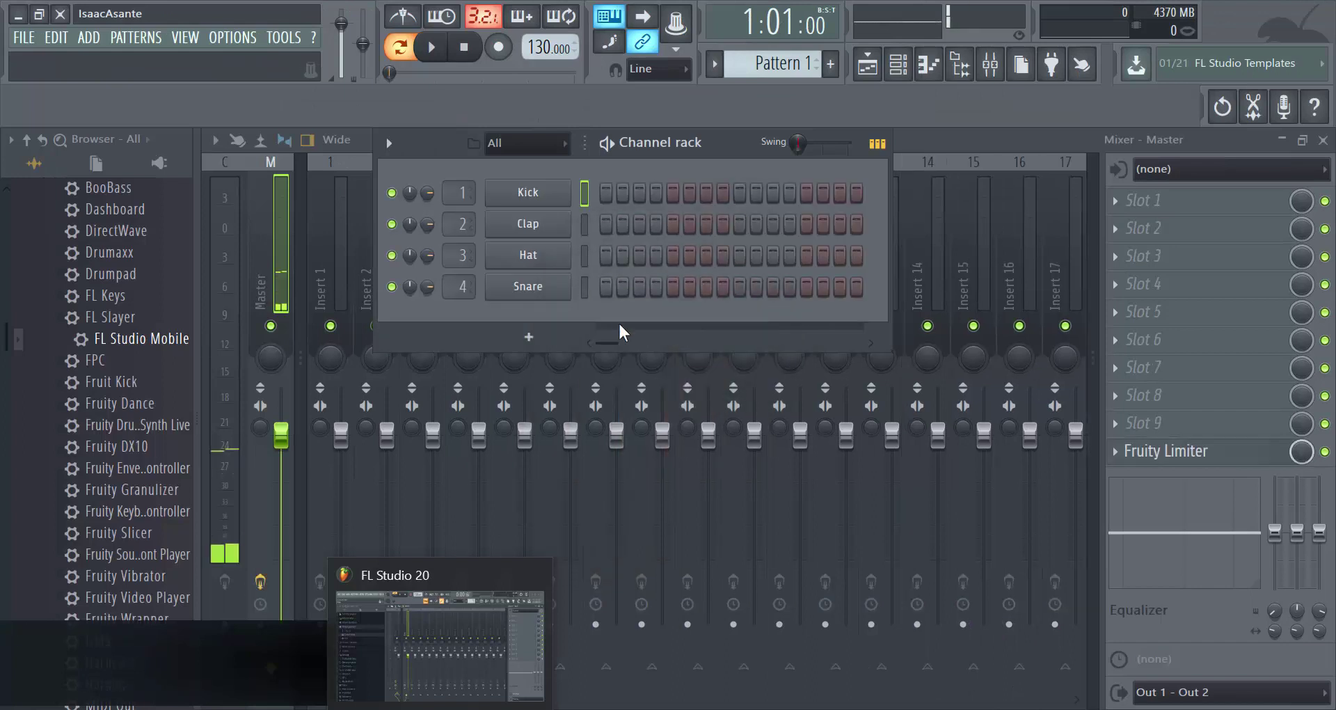
In the older version, load Fruity Limiter into Insert 1's first slot.
click(555, 208)
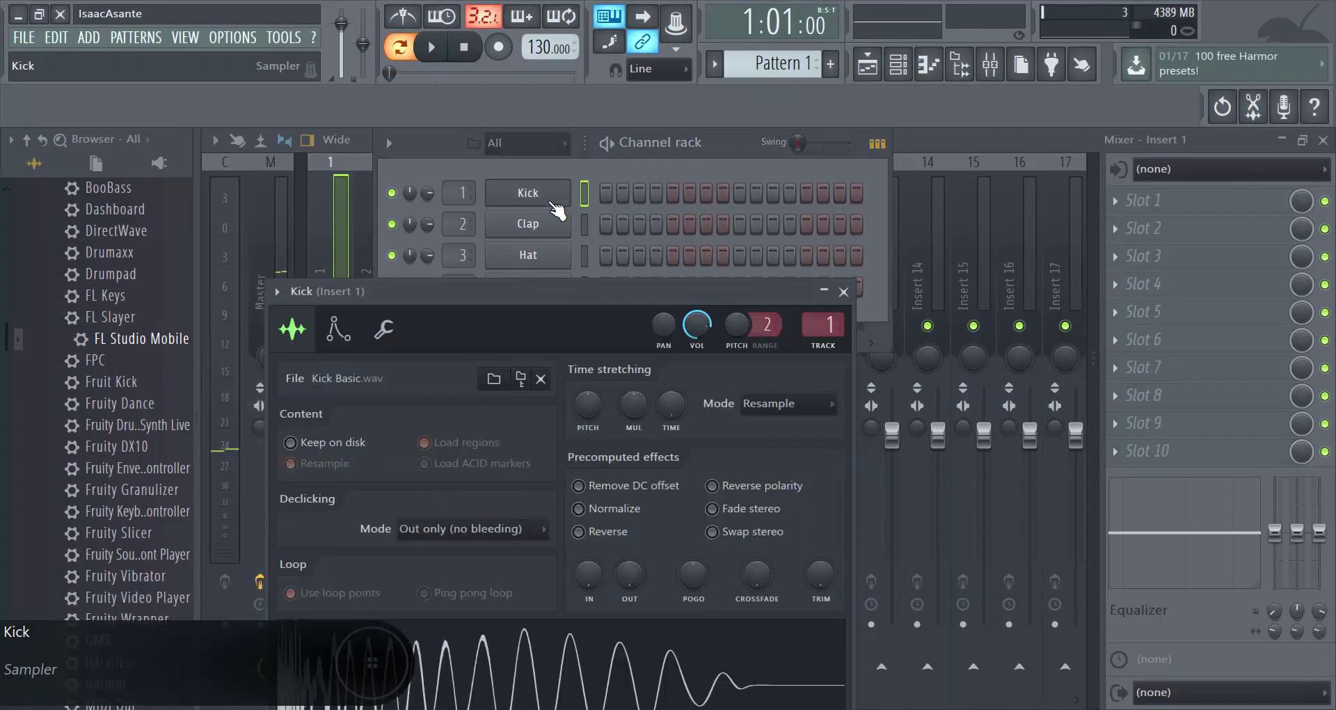
click(553, 204)
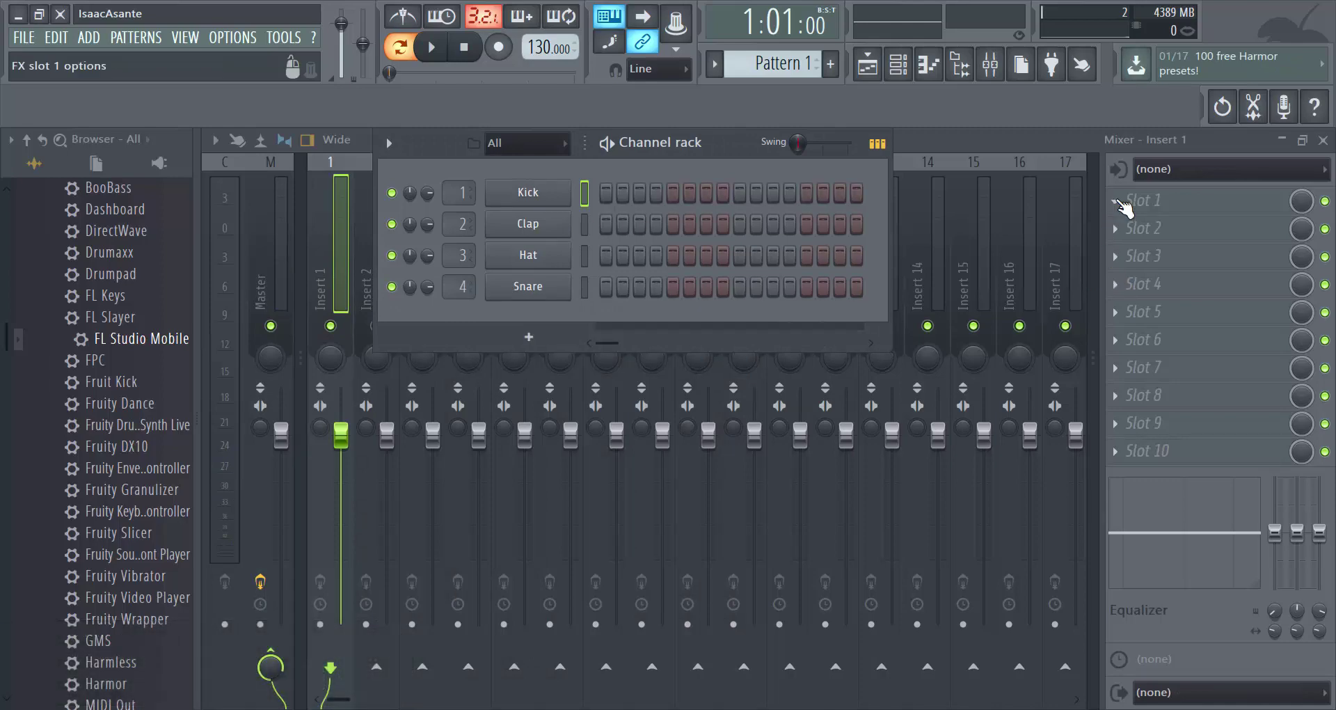
click(1121, 203)
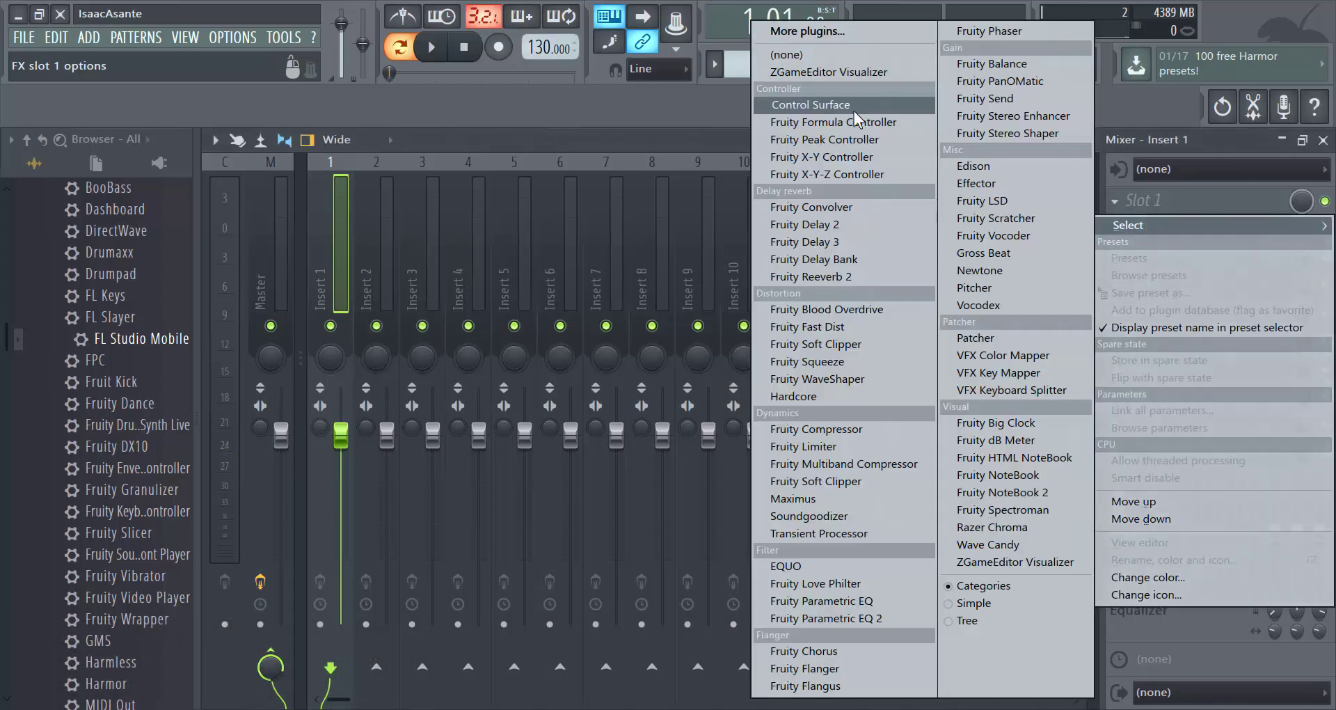
click(846, 445)
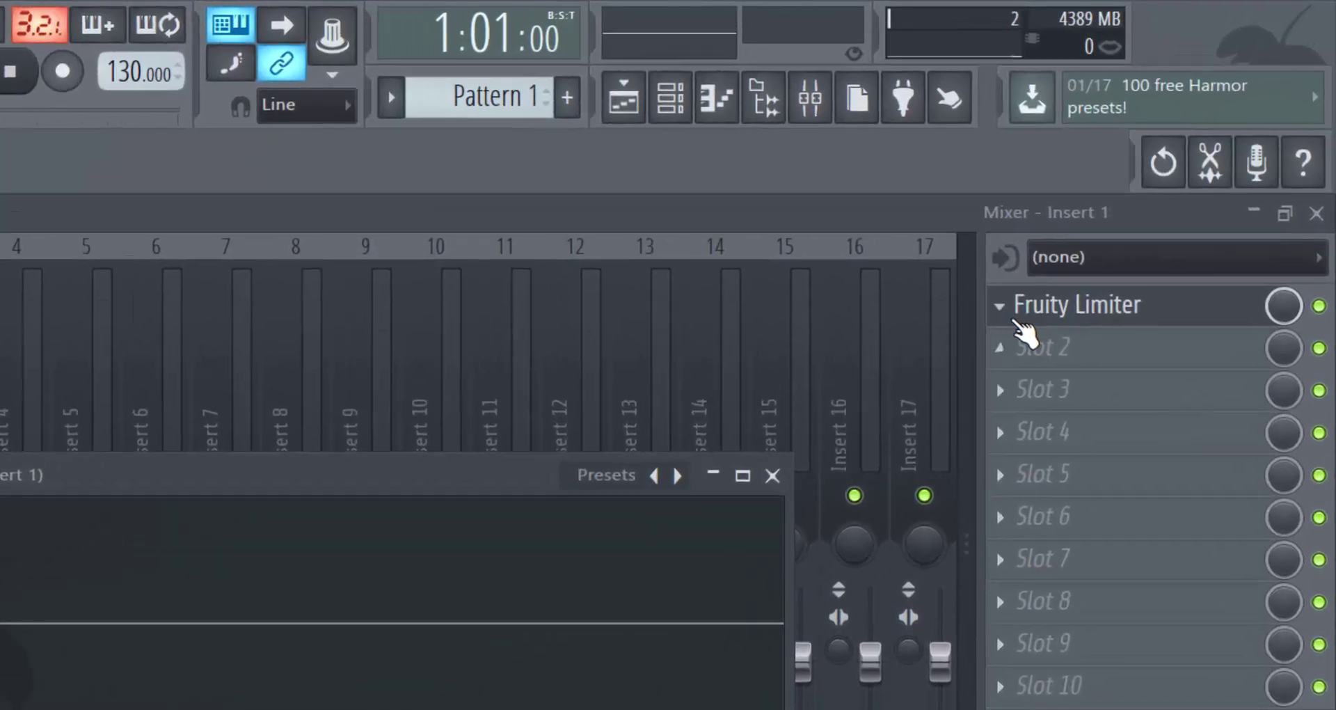
Replace Fruity Limiter with (none), then cancel the project's close prompt.
click(998, 302)
mouse_move(1024, 341)
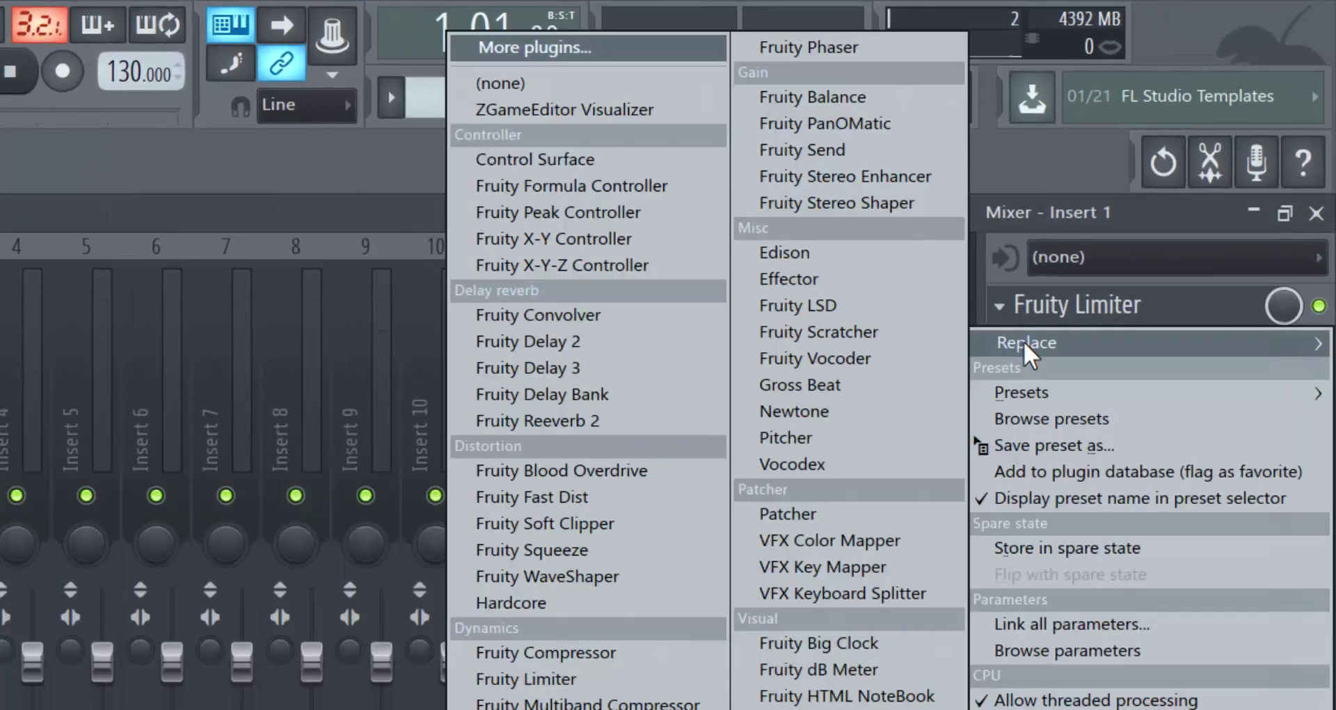
click(591, 82)
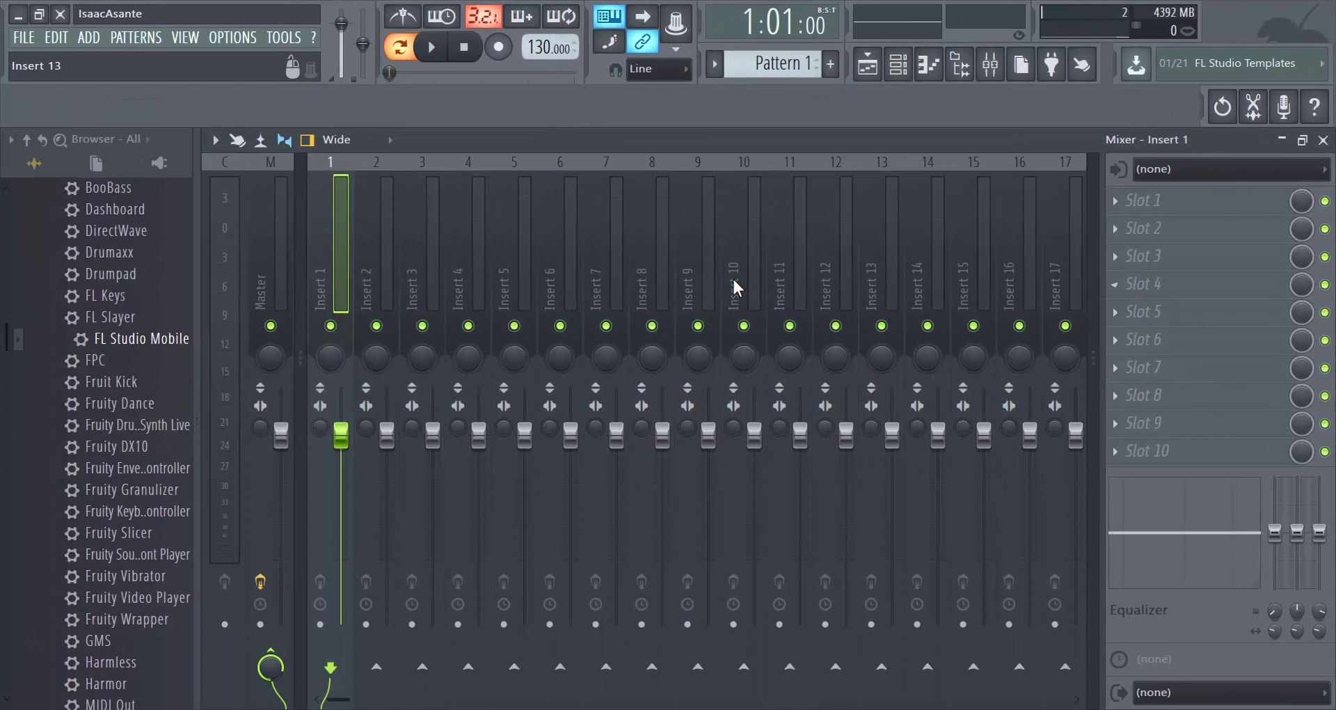
click(60, 14)
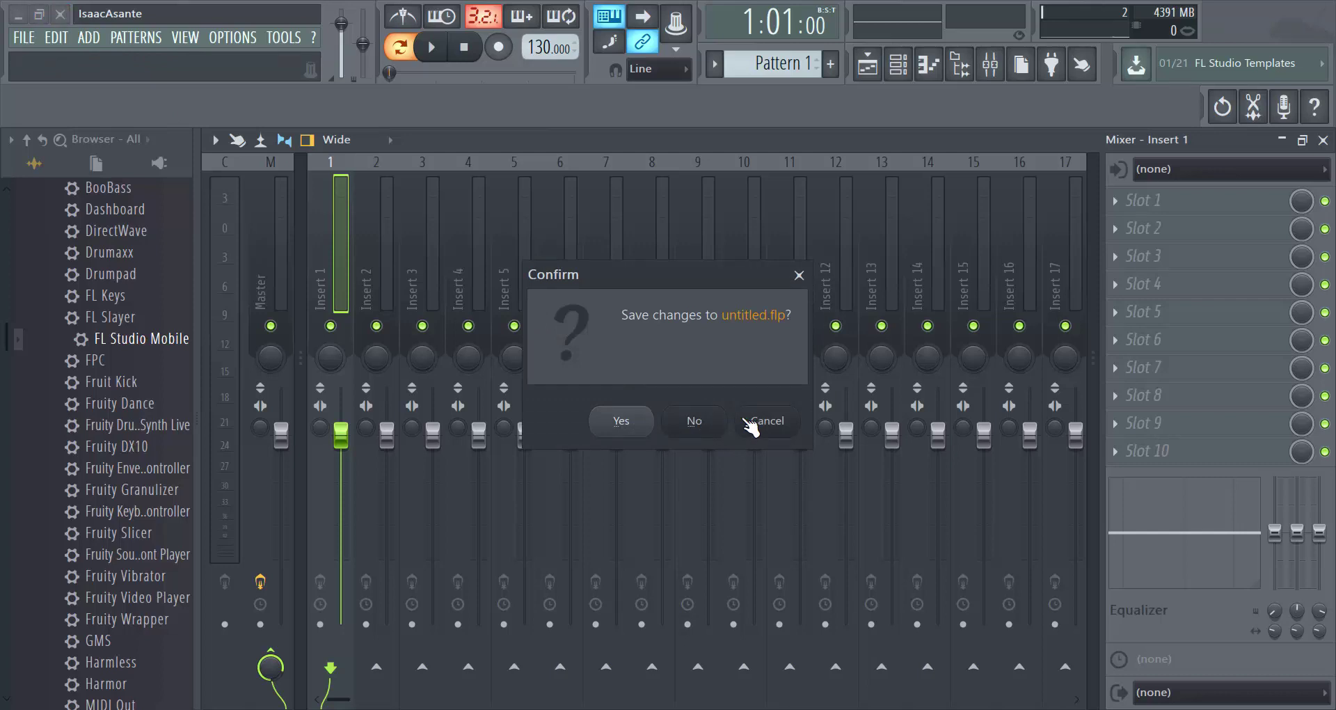
click(765, 422)
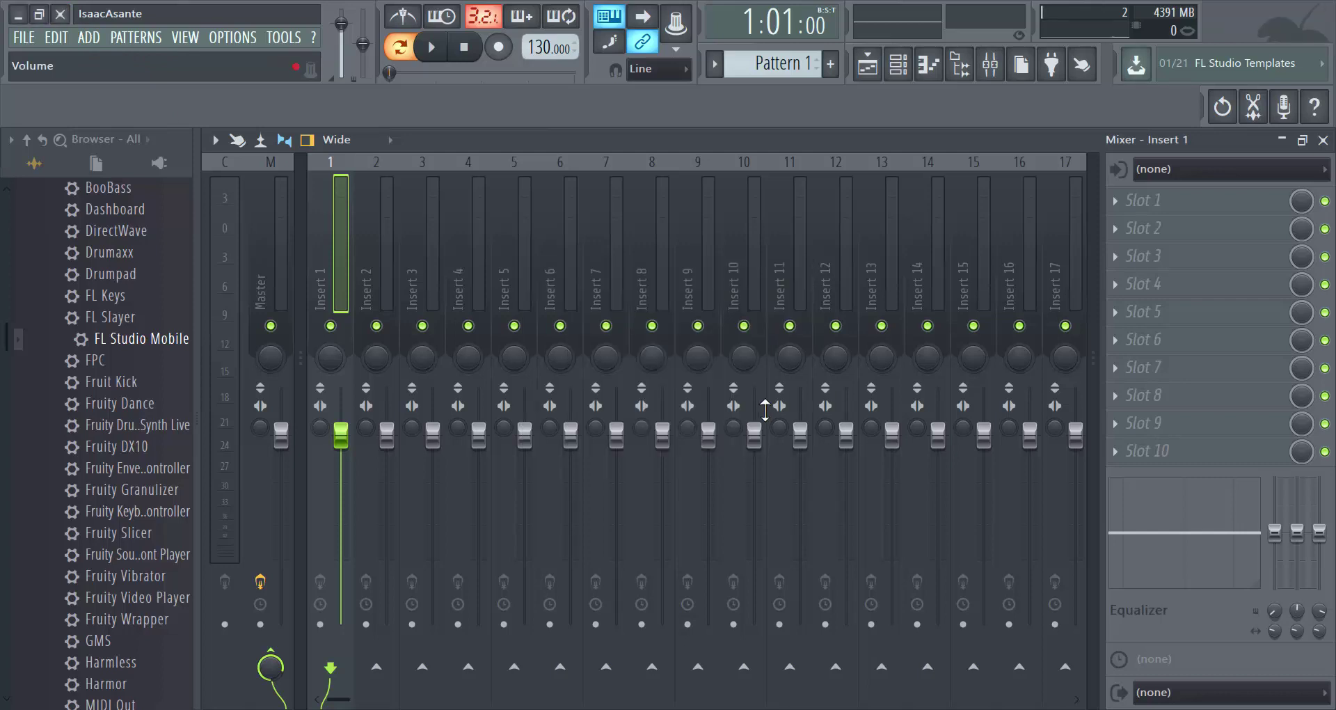
Mute Insert 10 and load Fruity 7 Band EQ into the Kick insert's first slot via More plugins.
click(744, 326)
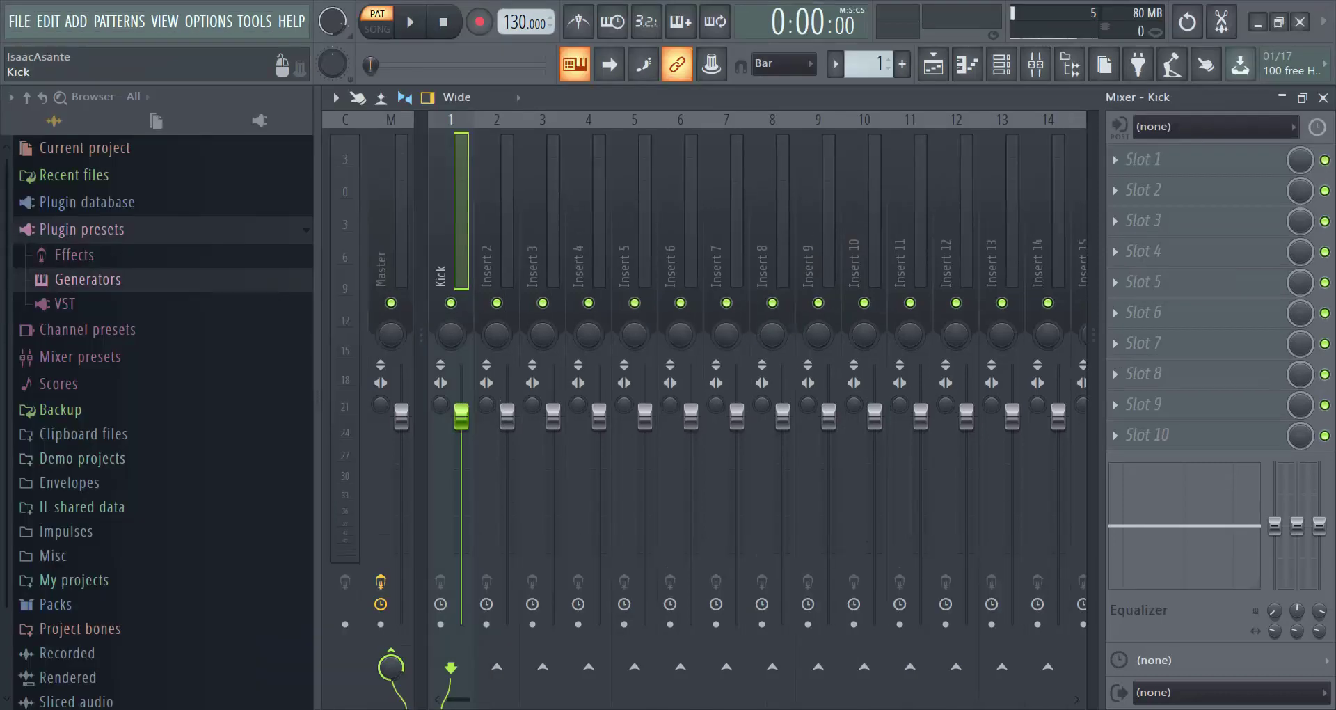
click(1119, 159)
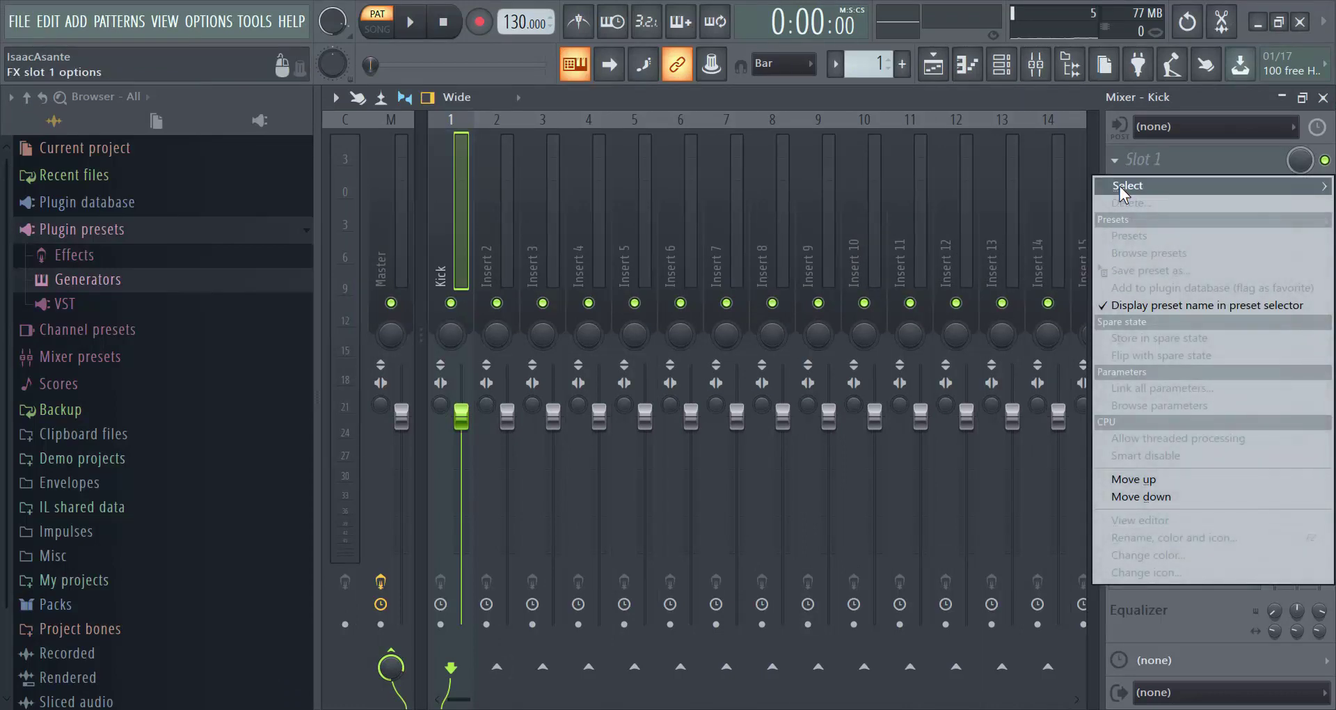
mouse_move(1120, 186)
click(1041, 186)
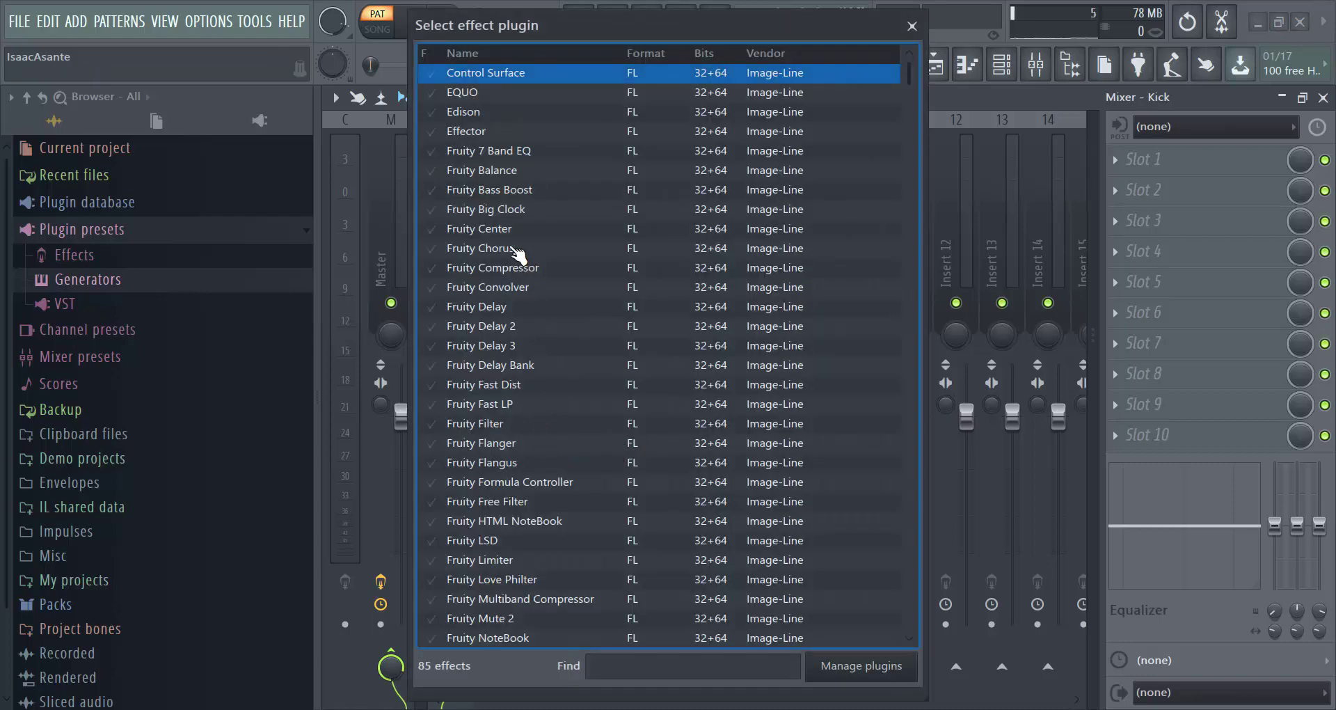
click(546, 151)
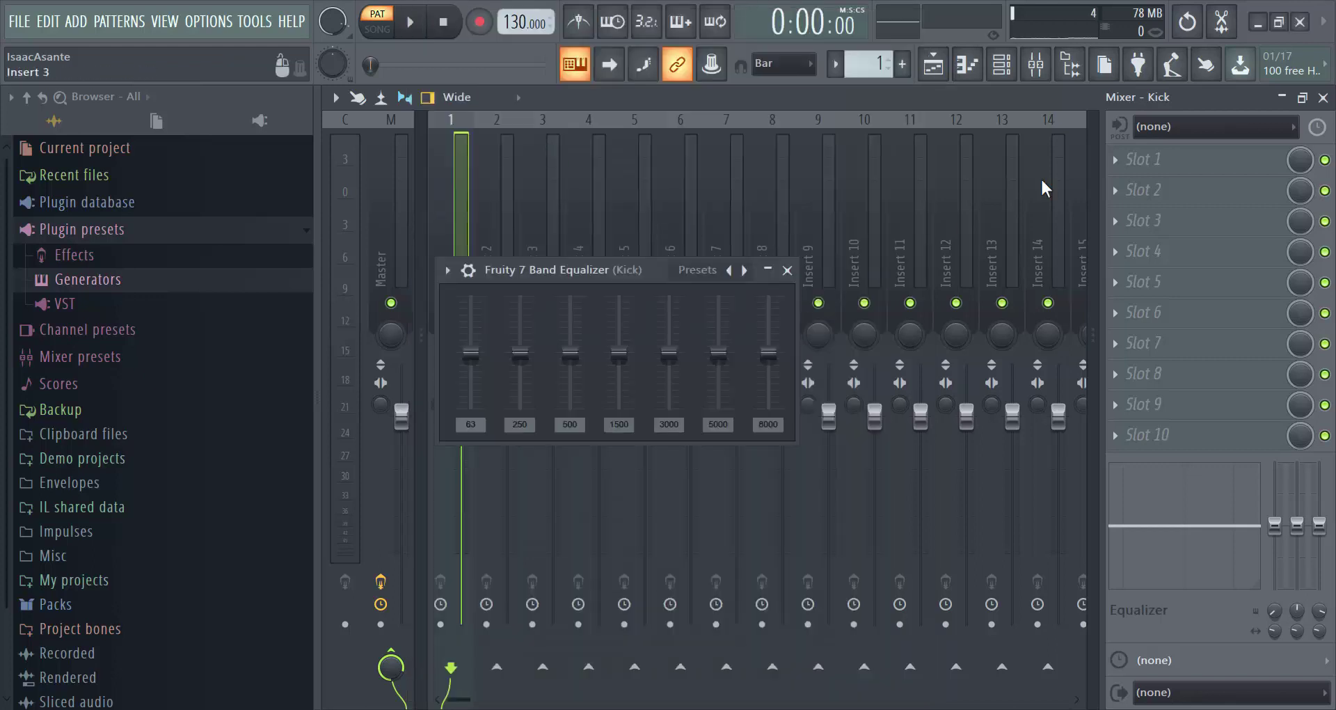
Close the EQ window, choose Delete... on its slot, and cancel at the no-undo warning.
click(1124, 170)
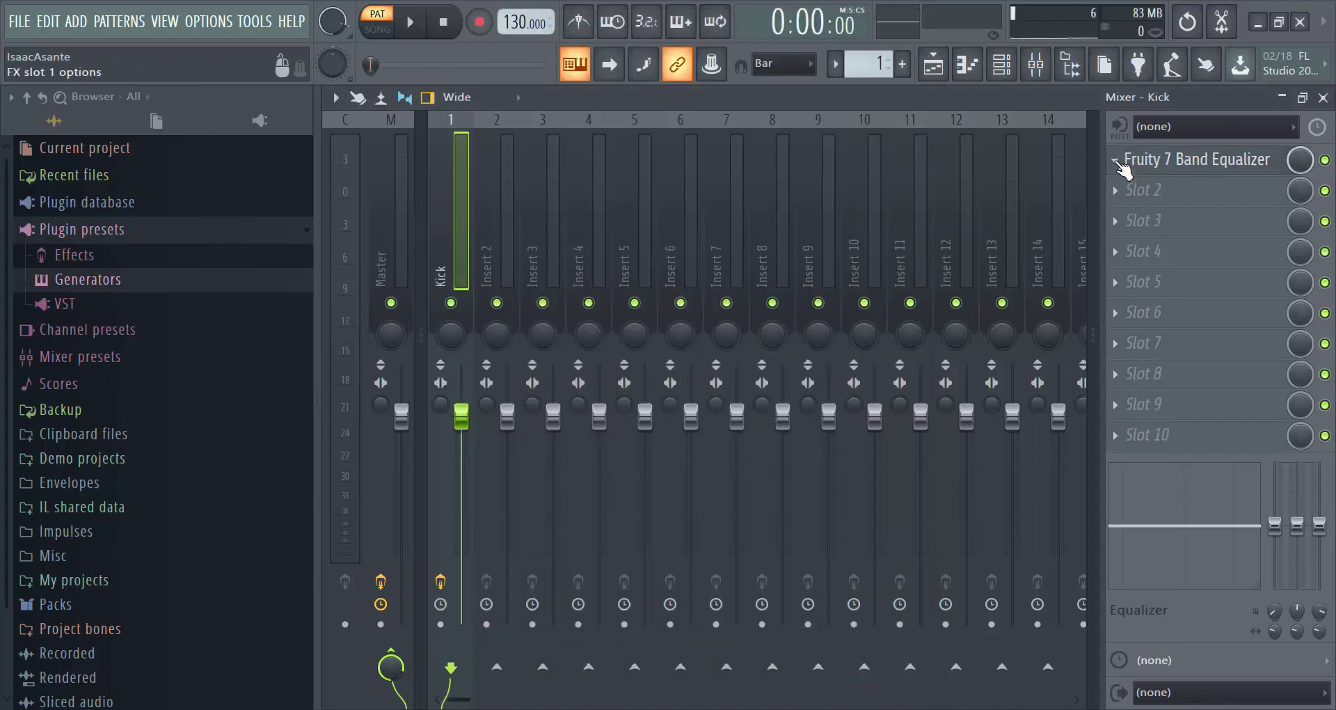
click(1115, 163)
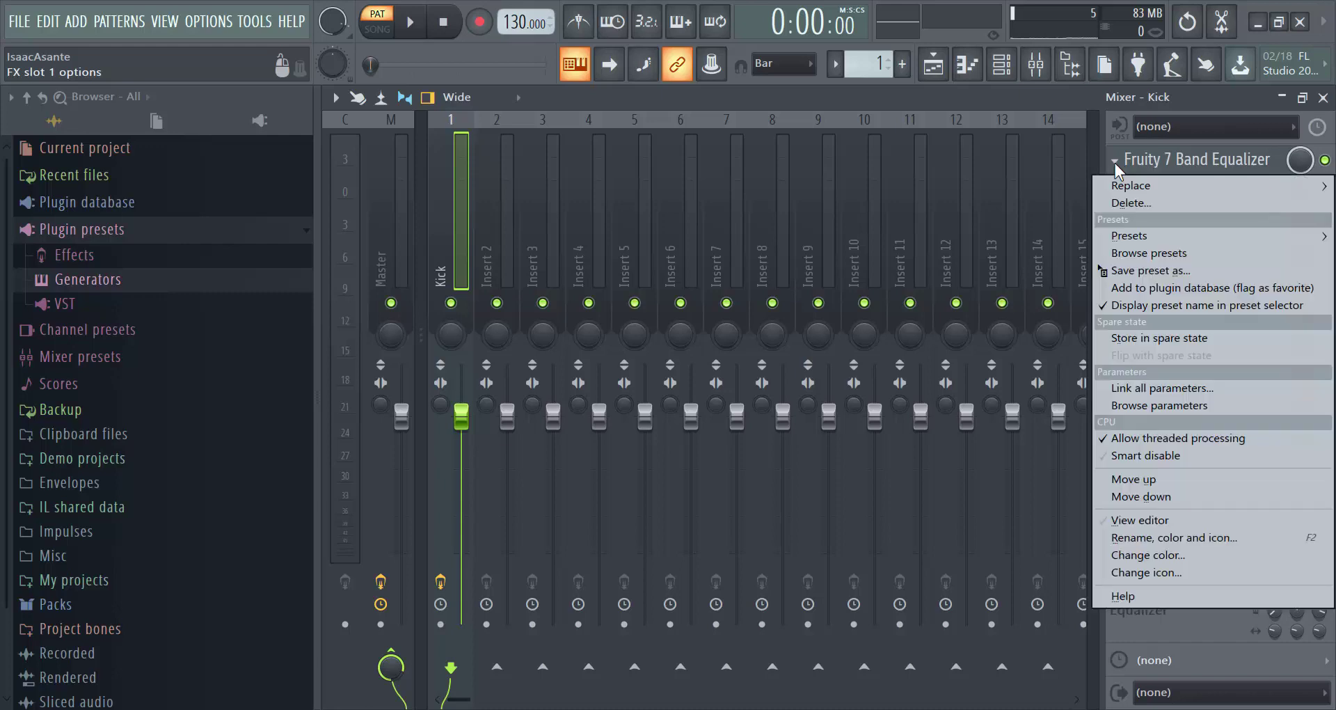
click(1130, 204)
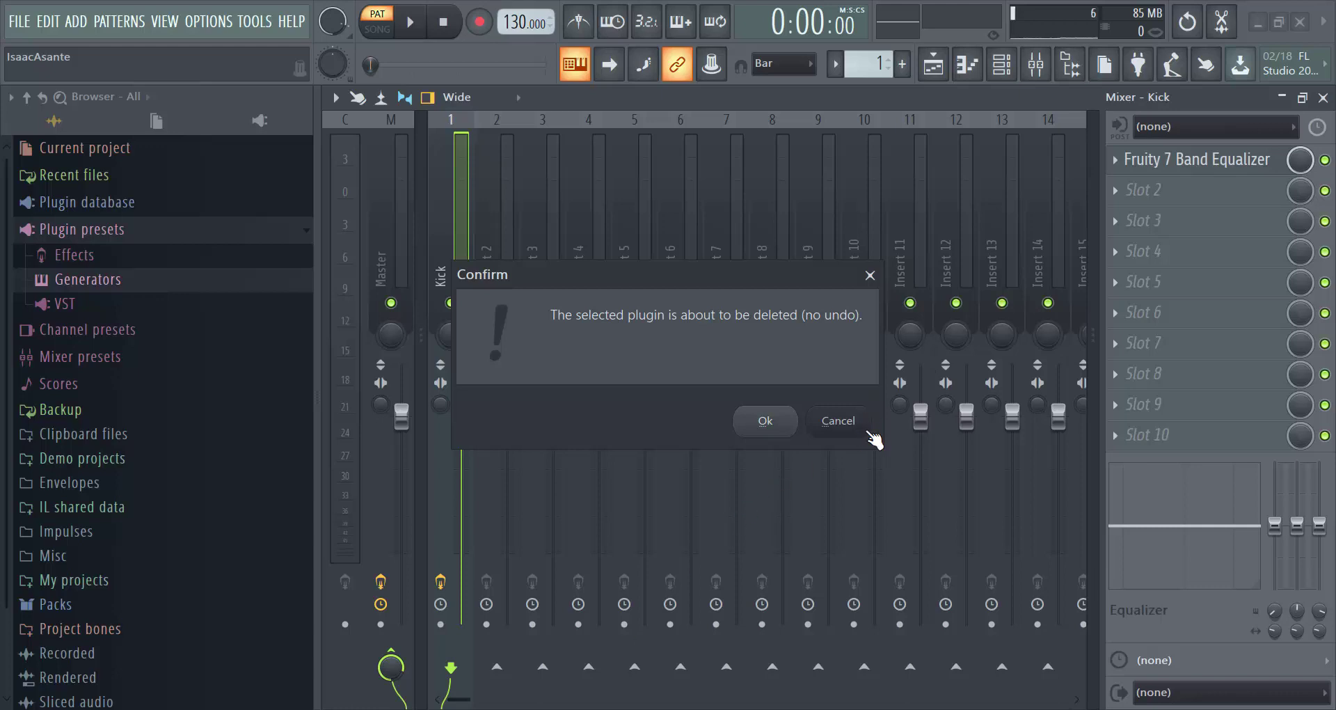
click(855, 424)
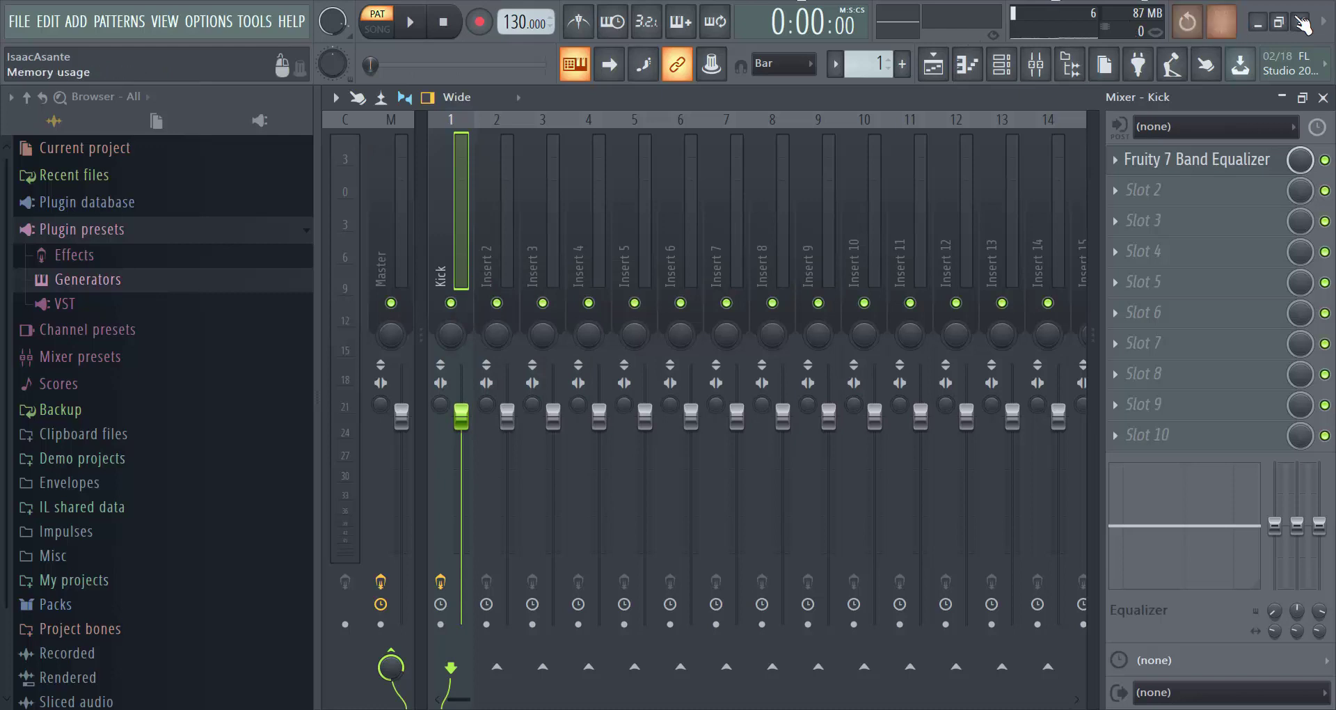
Start closing FL Studio, agree to save untitled.flp, dismiss Save As, and close again.
click(1300, 25)
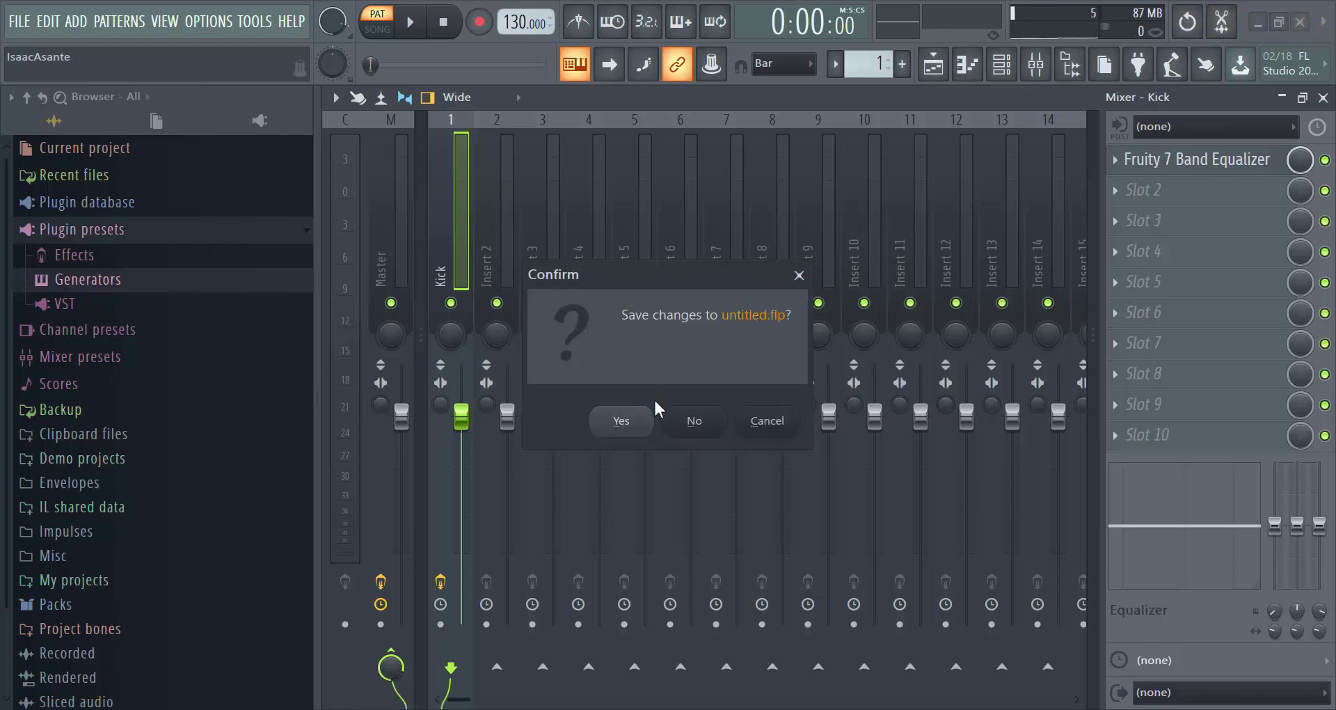
click(636, 420)
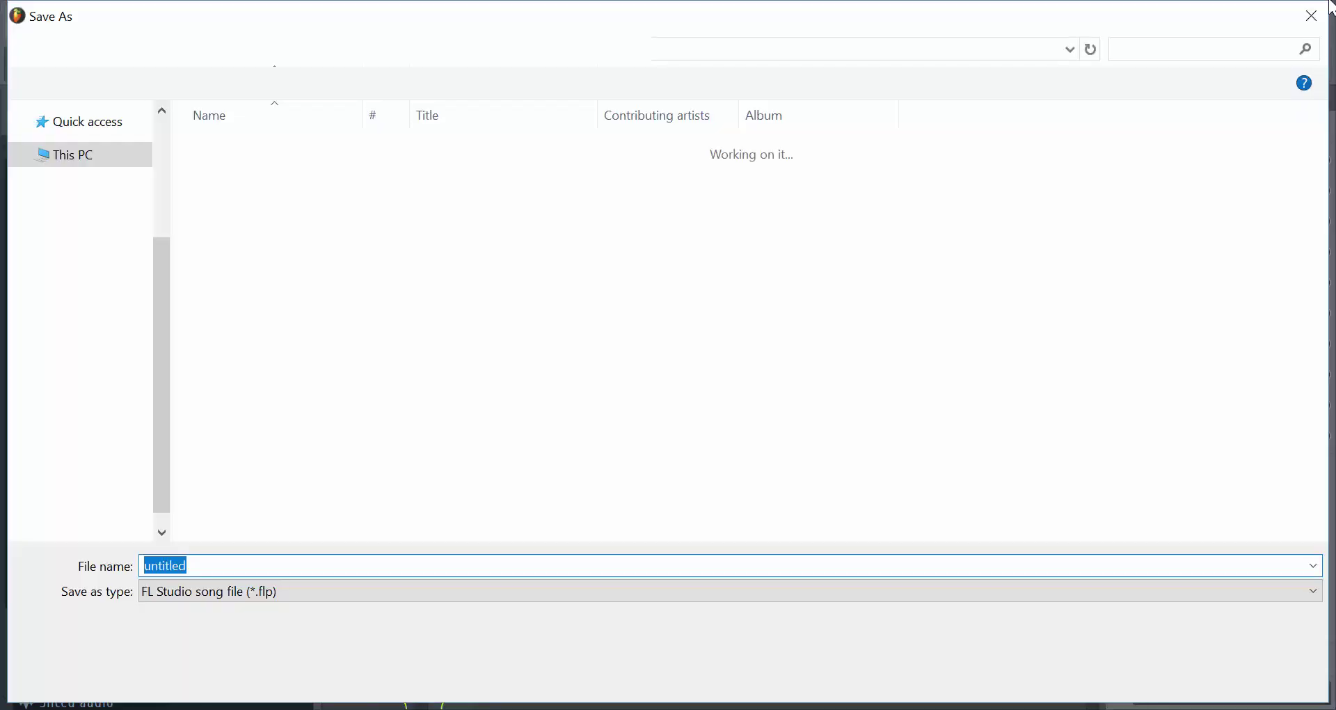
click(1312, 14)
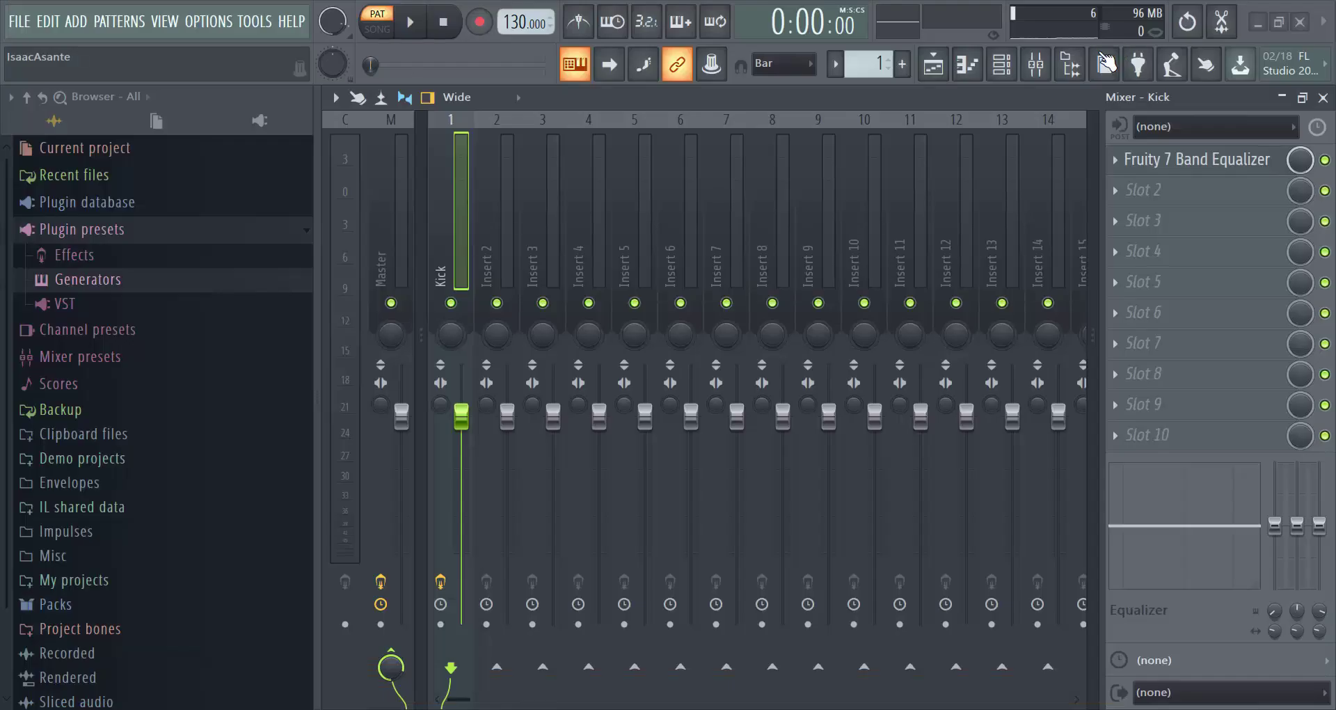
click(1299, 22)
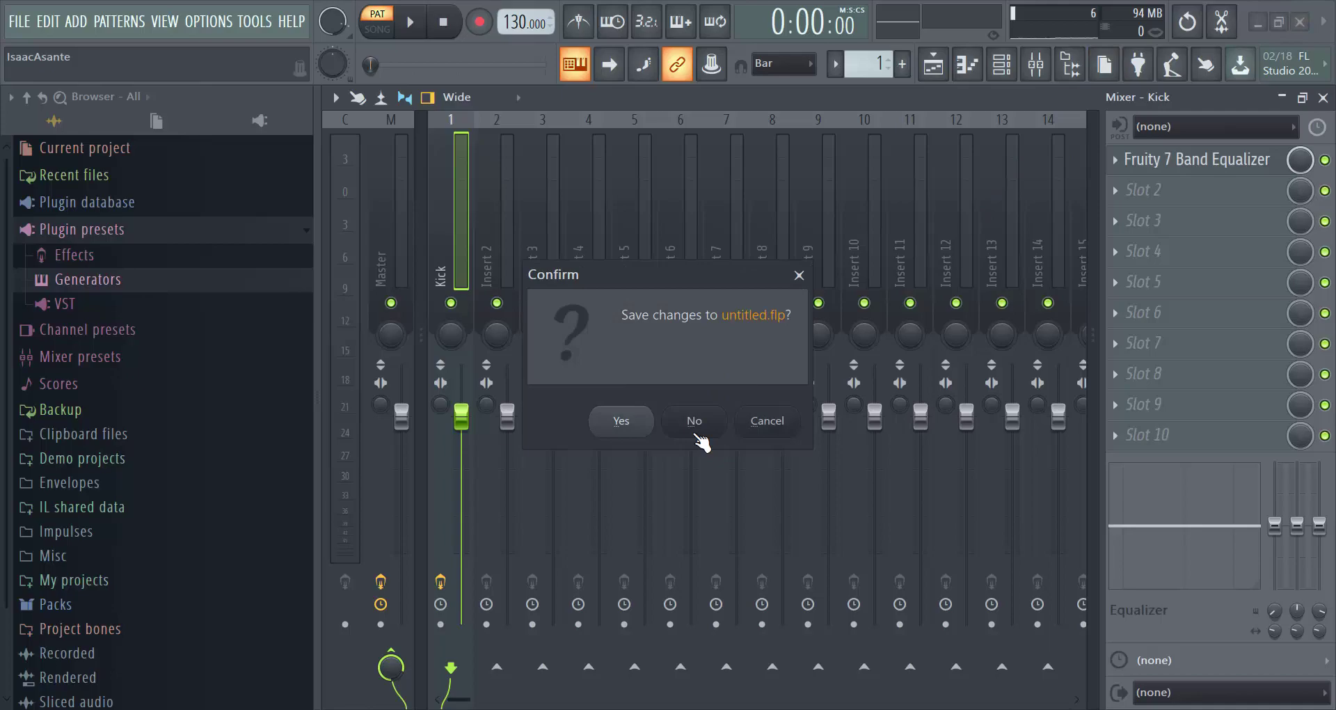